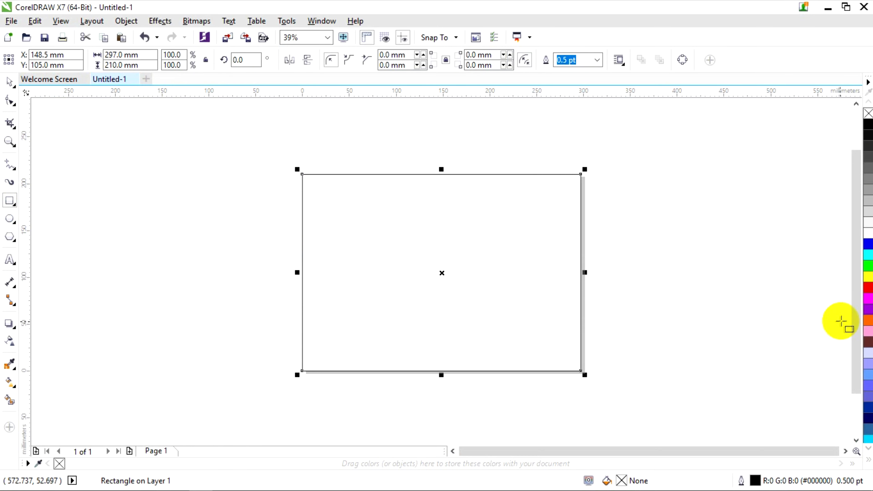
Fill the page-sized rectangle with red and remove its outline.
{"action": "left_click", "coordinate": [868, 287]}
{"action": "left_click", "coordinate": [597, 60]}
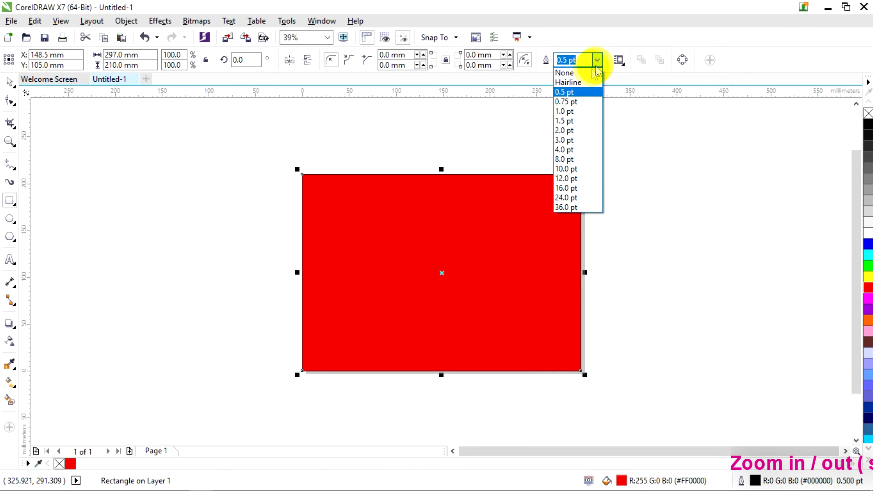
{"action": "left_click", "coordinate": [585, 73]}
Draw a straight horizontal 2-point line across the middle of the red rectangle, from edge to edge.
{"action": "left_click", "coordinate": [13, 168]}
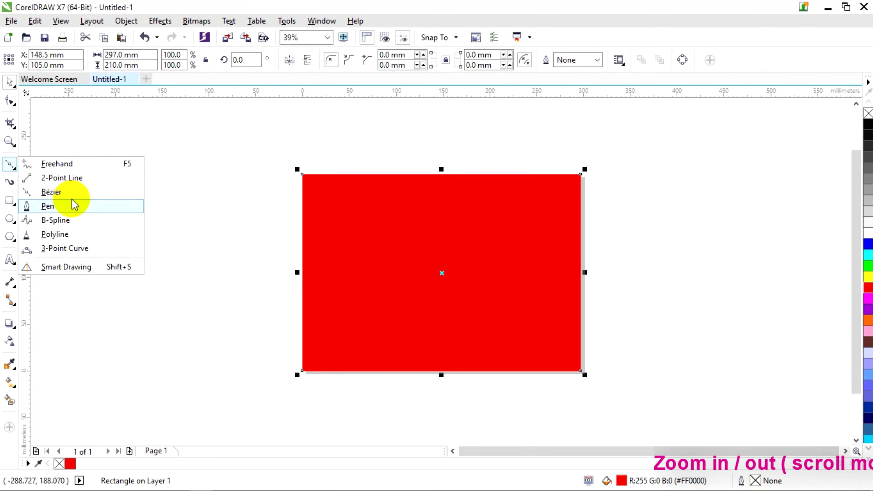
{"action": "left_click", "coordinate": [62, 178]}
{"action": "left_click_drag", "start_coordinate": [309, 274], "coordinate": [580, 272]}
Convert the horizontal line to a curve and bend it into a shallow wave sloping down towards the rectangle's right edge.
{"action": "left_click", "coordinate": [10, 100]}
{"action": "scroll", "coordinate": [554, 281], "scroll_direction": "up", "scroll_amount": 3}
{"action": "right_click", "coordinate": [372, 270]}
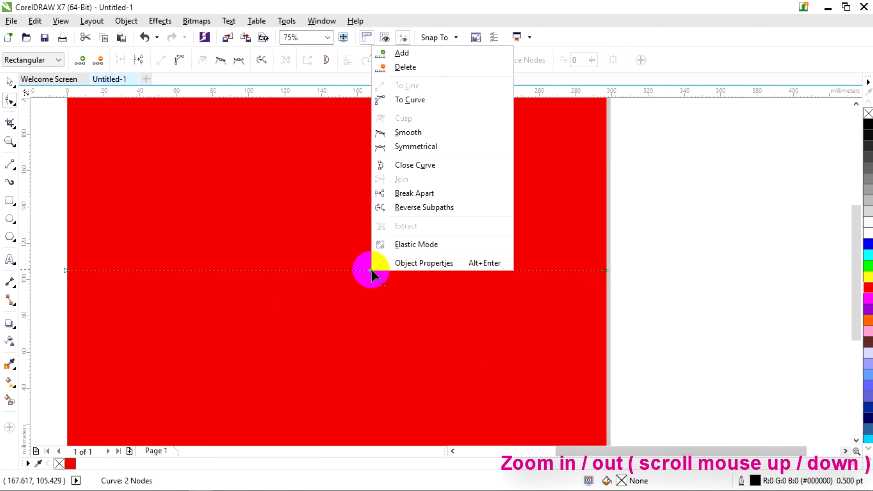
{"action": "left_click", "coordinate": [417, 100]}
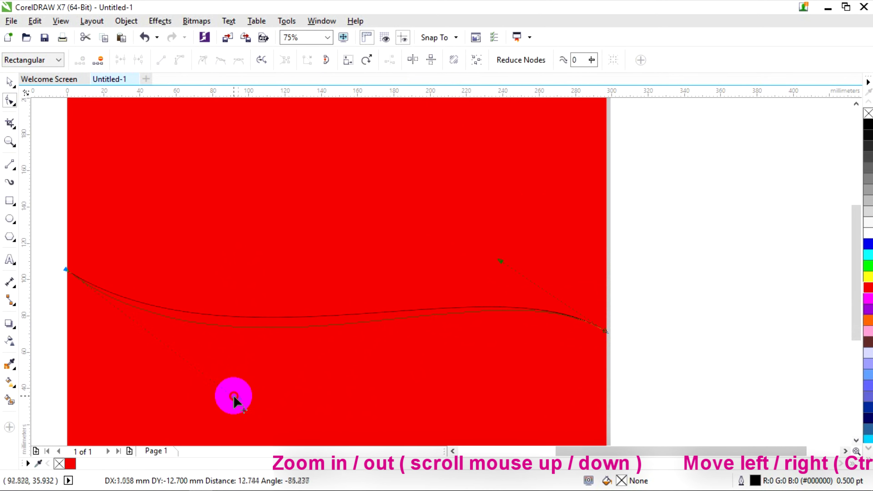
Duplicate the wave curve just below the original and reshape the copy so the gap between them varies in width.
{"action": "left_click", "coordinate": [10, 83]}
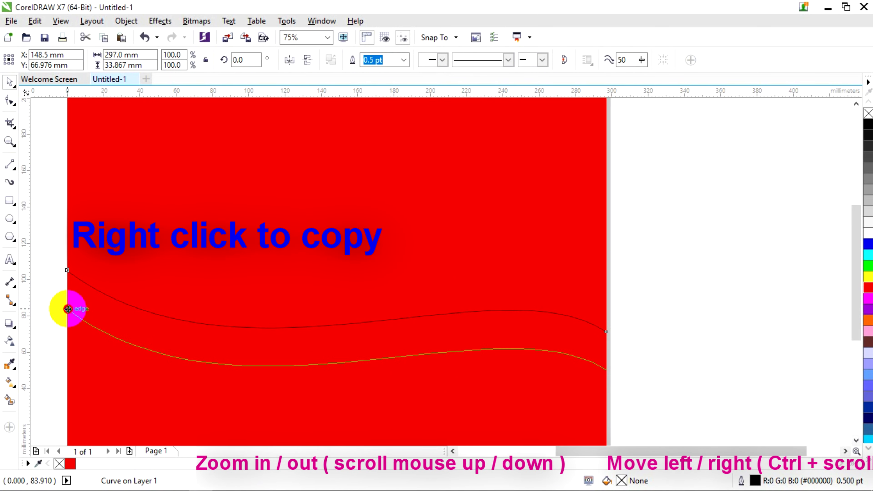
{"action": "left_click", "coordinate": [10, 102]}
{"action": "left_click_drag", "start_coordinate": [606, 371], "coordinate": [608, 355]}
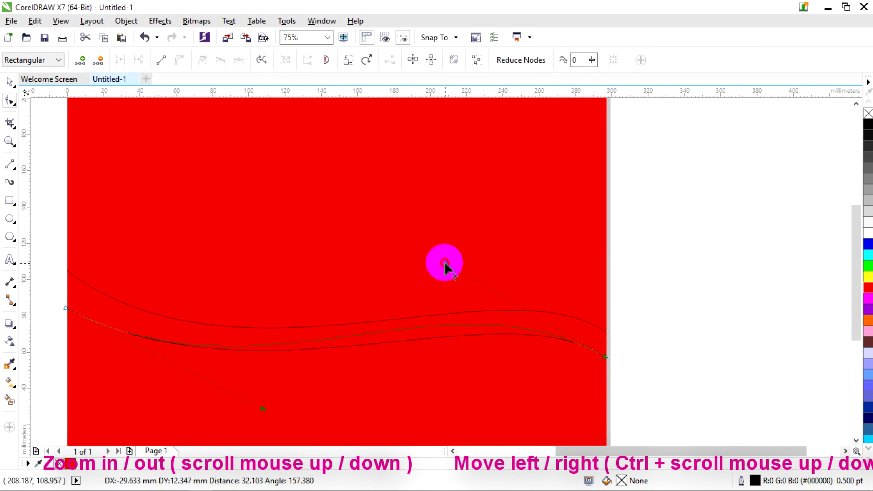
Smart-fill the area between the two wave curves with white and no outline.
{"action": "left_click", "coordinate": [10, 400]}
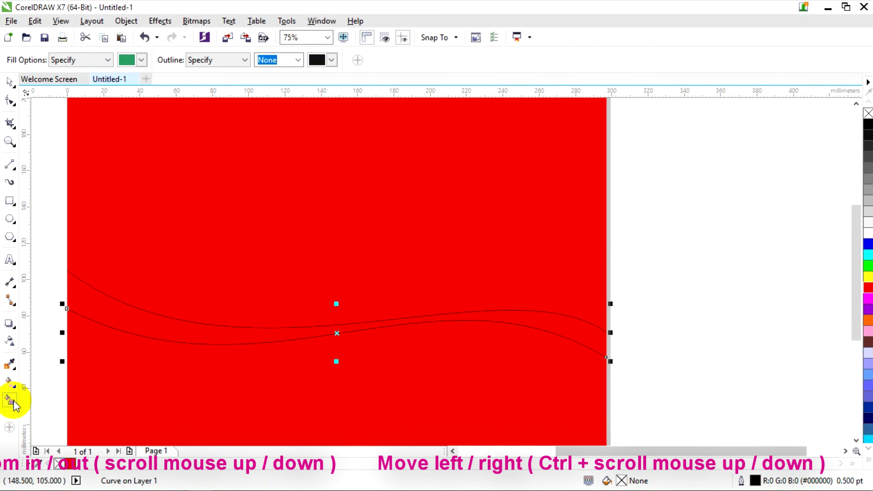
{"action": "left_click", "coordinate": [144, 62]}
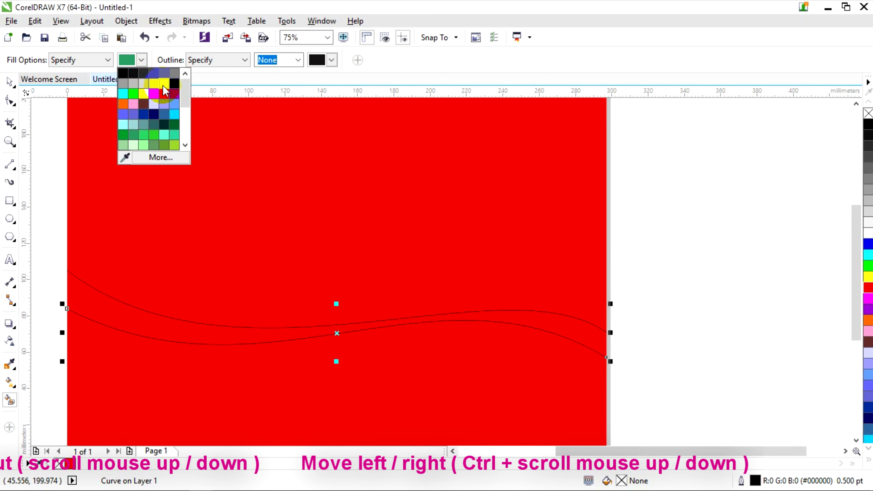
{"action": "left_click", "coordinate": [163, 85]}
{"action": "left_click", "coordinate": [156, 321]}
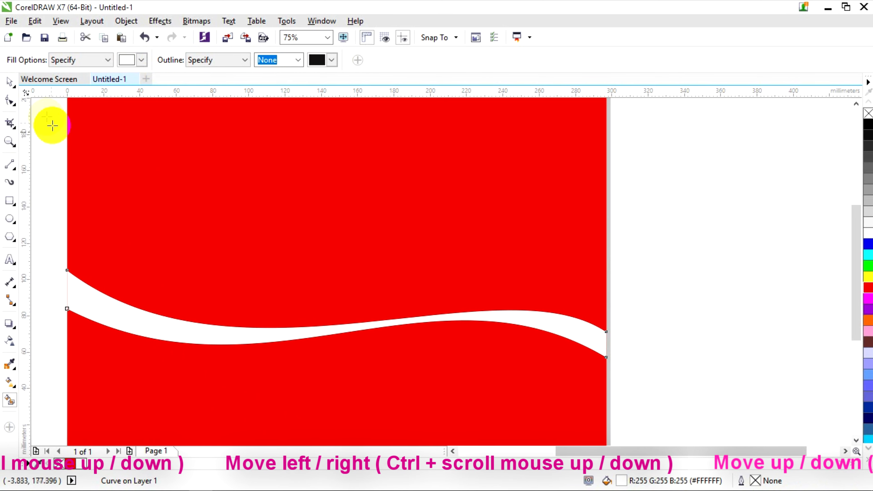
Widen the left end of the white wave band and adjust the curvature of its lower edge.
{"action": "left_click", "coordinate": [10, 84]}
{"action": "left_click", "coordinate": [41, 197]}
{"action": "left_click_drag", "start_coordinate": [102, 312], "coordinate": [110, 251]}
{"action": "left_click_drag", "start_coordinate": [101, 292], "coordinate": [107, 308]}
{"action": "right_click", "coordinate": [108, 308]}
{"action": "left_click", "coordinate": [135, 301]}
{"action": "right_click", "coordinate": [118, 329]}
{"action": "left_click", "coordinate": [135, 302]}
{"action": "left_click_drag", "start_coordinate": [86, 238], "coordinate": [67, 335]}
{"action": "left_click", "coordinate": [9, 101]}
{"action": "left_click", "coordinate": [85, 305]}
{"action": "scroll", "coordinate": [440, 282], "scroll_direction": "down", "scroll_amount": 1}
{"action": "left_click_drag", "start_coordinate": [265, 410], "coordinate": [257, 406]}
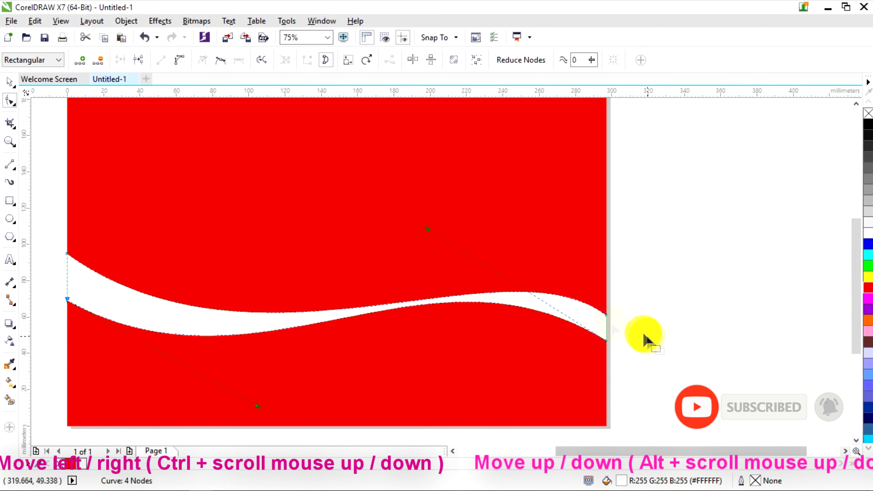
Refine the curve handles of the two nodes at the white wave's right end.
{"action": "left_click", "coordinate": [606, 315]}
{"action": "left_click_drag", "start_coordinate": [503, 238], "coordinate": [503, 234]}
{"action": "left_click", "coordinate": [605, 341]}
{"action": "left_click_drag", "start_coordinate": [420, 224], "coordinate": [420, 224]}
Add the letter R as Arial artistic text on the red rectangle above the wave.
{"action": "left_click", "coordinate": [10, 83]}
{"action": "left_click", "coordinate": [283, 273]}
{"action": "scroll", "coordinate": [283, 273], "scroll_direction": "down", "scroll_amount": 1}
{"action": "scroll", "coordinate": [275, 261], "scroll_direction": "up", "scroll_amount": 1}
{"action": "scroll", "coordinate": [149, 241], "scroll_direction": "up", "scroll_amount": 1}
{"action": "left_click", "coordinate": [10, 259]}
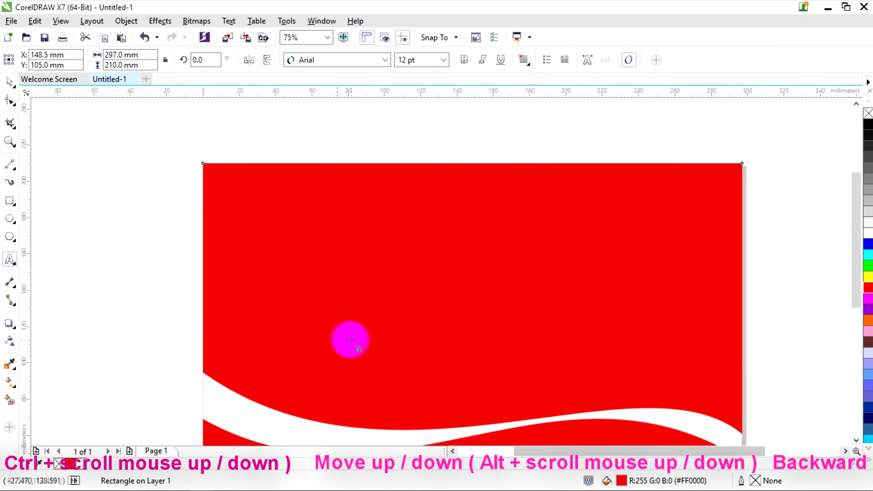
{"action": "left_click", "coordinate": [385, 60]}
{"action": "left_click", "coordinate": [543, 289]}
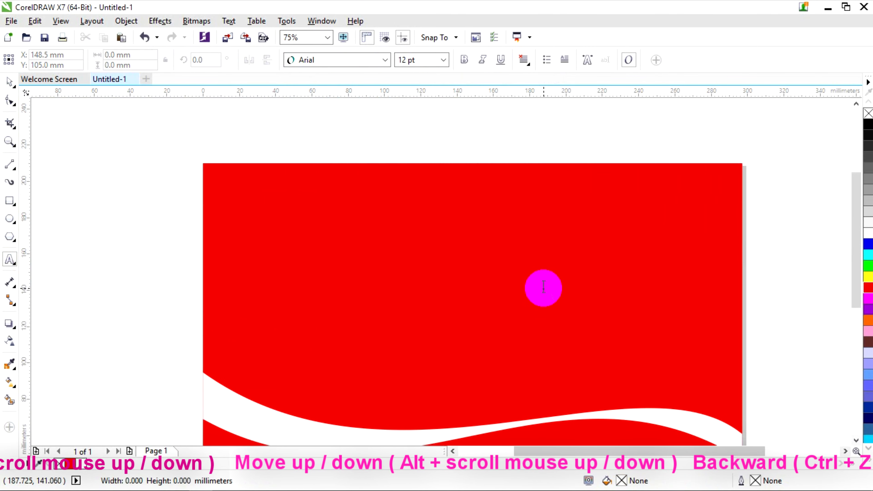
Draw a circle about 13 mm in diameter to the left of the letter R.
{"action": "scroll", "coordinate": [578, 294], "scroll_direction": "up", "scroll_amount": 1}
{"action": "left_click", "coordinate": [8, 220]}
{"action": "left_click_drag", "start_coordinate": [352, 237], "coordinate": [400, 286]}
{"action": "left_click", "coordinate": [14, 82]}
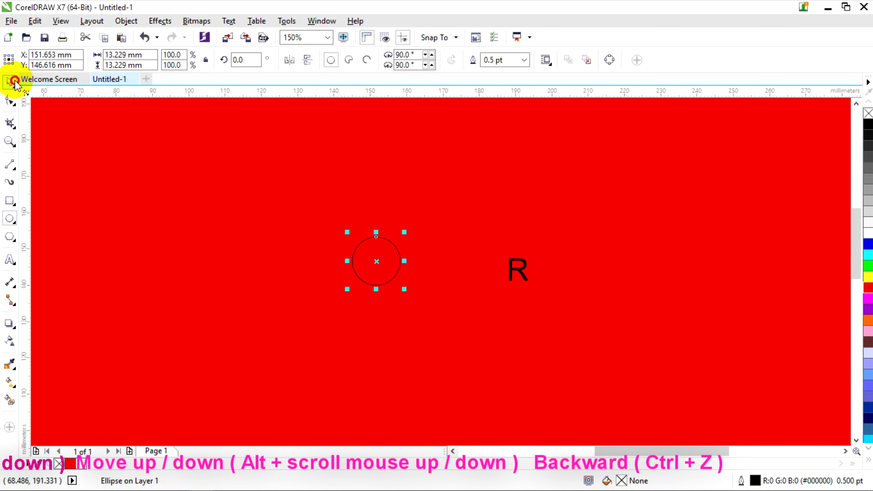
Give the circle a 2.0 pt outline in white and leave it without a fill.
{"action": "left_click", "coordinate": [529, 60]}
{"action": "left_click", "coordinate": [495, 121]}
{"action": "left_click", "coordinate": [523, 60]}
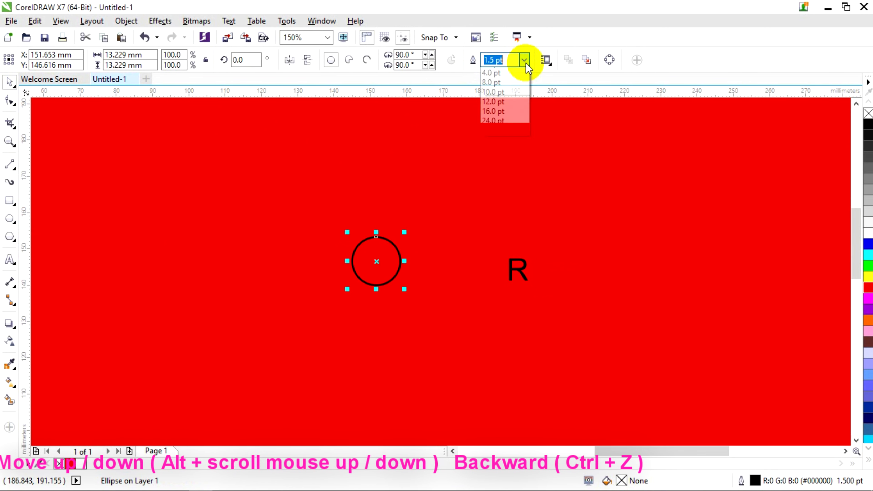
{"action": "left_click", "coordinate": [505, 130]}
{"action": "left_click", "coordinate": [867, 229]}
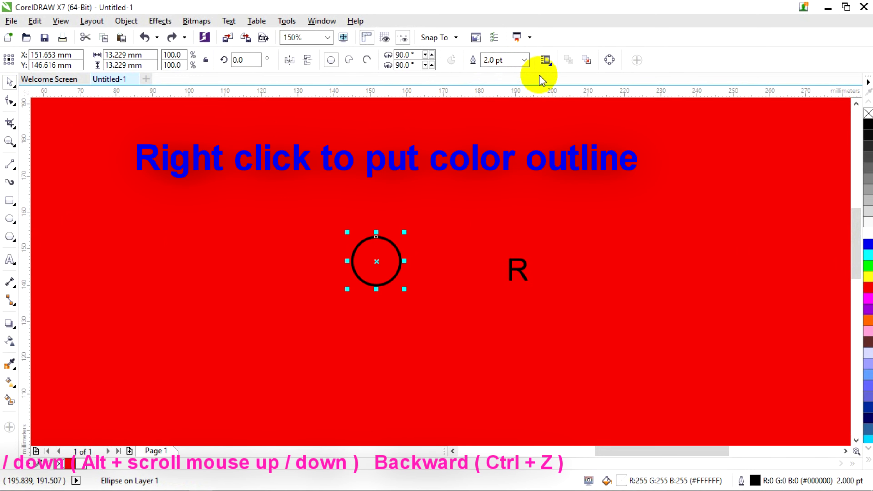
{"action": "right_click", "coordinate": [867, 238]}
Colour the letter R white and centre it inside the circle, scaling the circle to about 10.76 mm.
{"action": "left_click", "coordinate": [518, 268]}
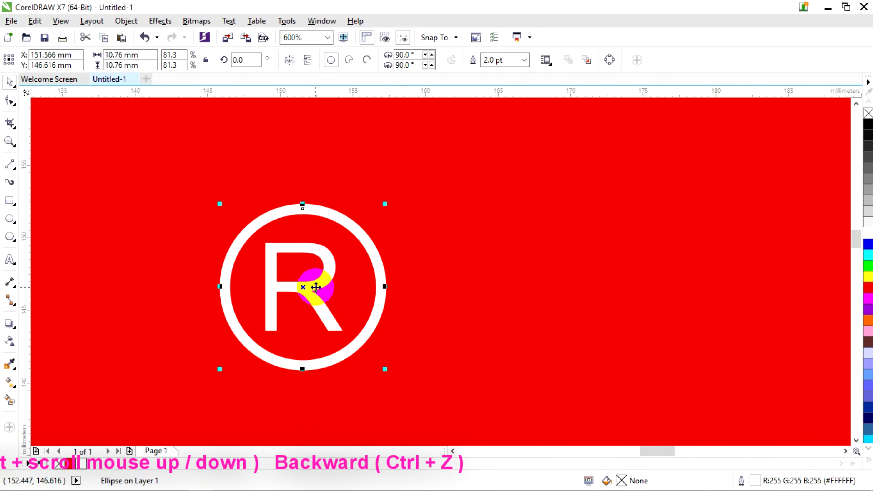
{"action": "key", "text": "Left"}
{"action": "key", "text": "Left"}
{"action": "key", "text": "Down"}
{"action": "key", "text": "Right"}
{"action": "key", "text": "Down"}
{"action": "left_click", "coordinate": [468, 238]}
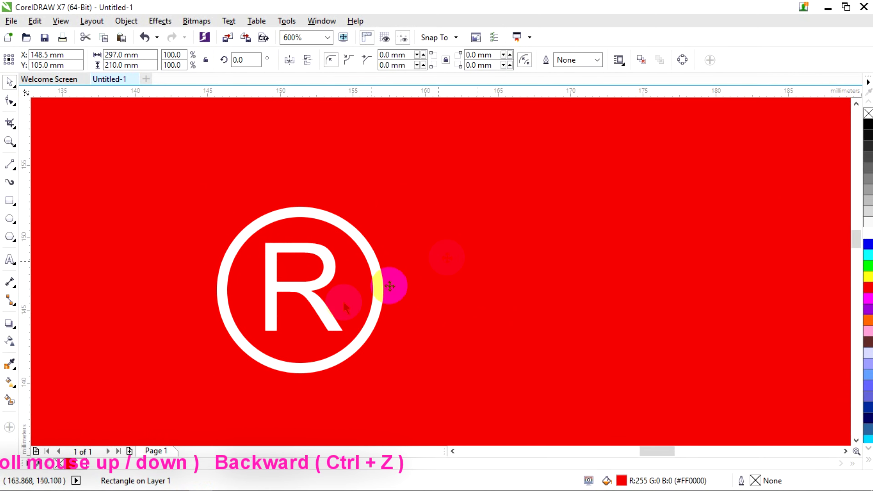
Group the R with its circle and move the registered mark to the right part of the red area, above the wave.
{"action": "left_click", "coordinate": [312, 290]}
{"action": "left_click", "coordinate": [335, 359], "text": "shift"}
{"action": "right_click", "coordinate": [334, 359]}
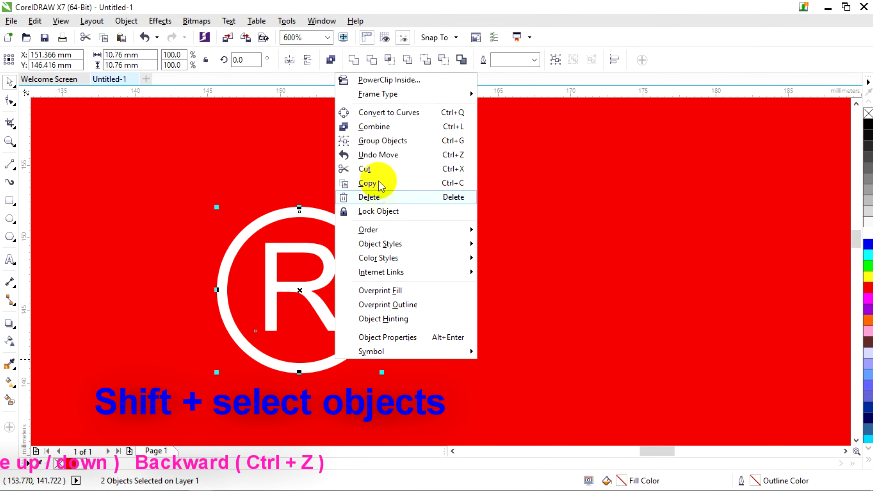
{"action": "left_click", "coordinate": [396, 140]}
{"action": "scroll", "coordinate": [350, 247], "scroll_direction": "down", "scroll_amount": 5}
{"action": "left_click_drag", "start_coordinate": [351, 248], "coordinate": [518, 307]}
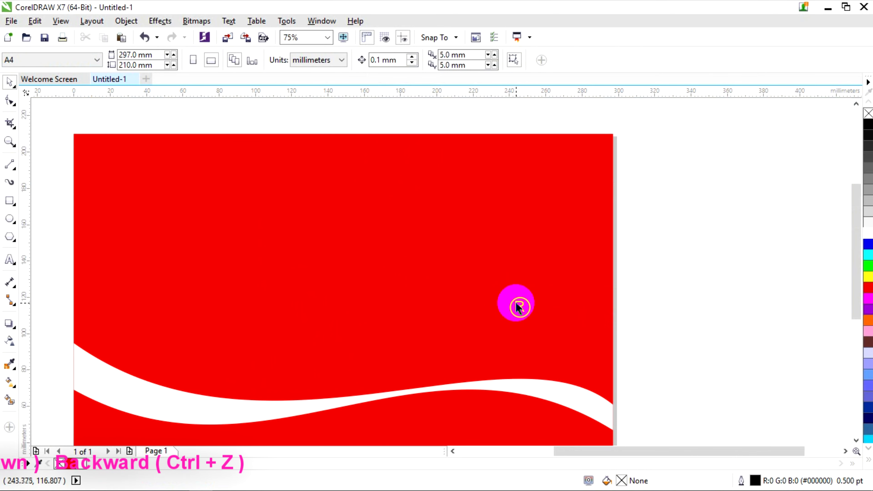
Add the text "Coca Cola" on the red area, enlarge it to about 72.6 pt and set its font to Coca Cola ii.
{"action": "left_click", "coordinate": [10, 261]}
{"action": "left_click", "coordinate": [284, 266]}
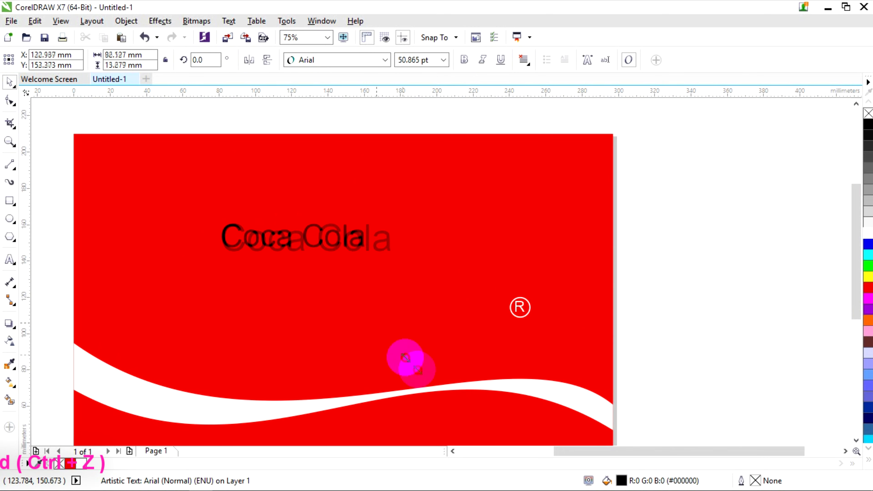
{"action": "left_click", "coordinate": [385, 60]}
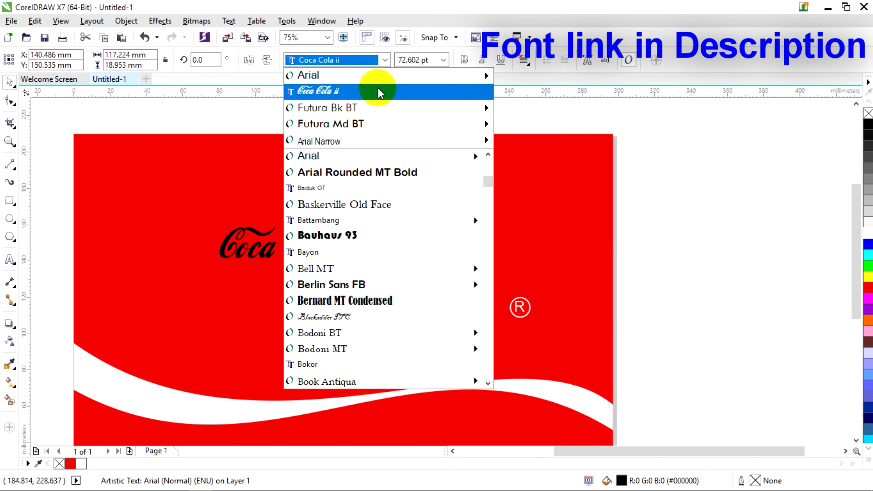
{"action": "left_click", "coordinate": [377, 91]}
Colour the Coca Cola text white and convert it to curves broken apart into separate shapes.
{"action": "scroll", "coordinate": [413, 332], "scroll_direction": "up", "scroll_amount": 5}
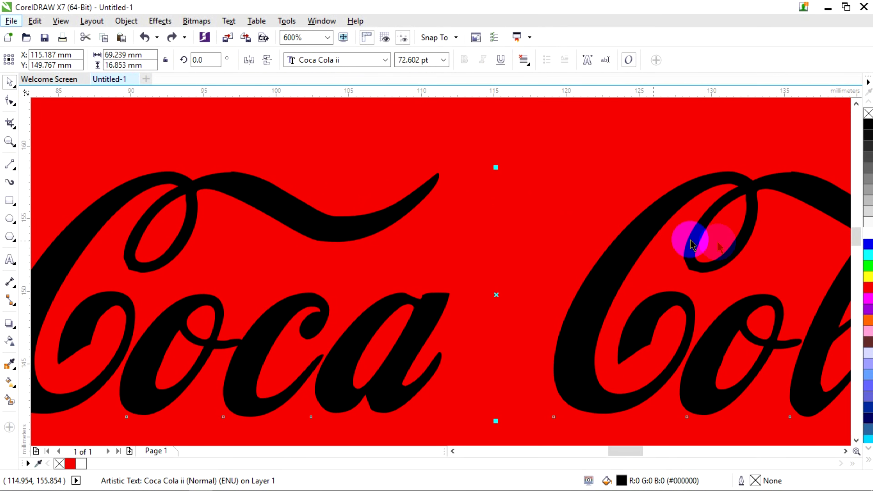
{"action": "left_click", "coordinate": [868, 234]}
{"action": "right_click", "coordinate": [354, 229]}
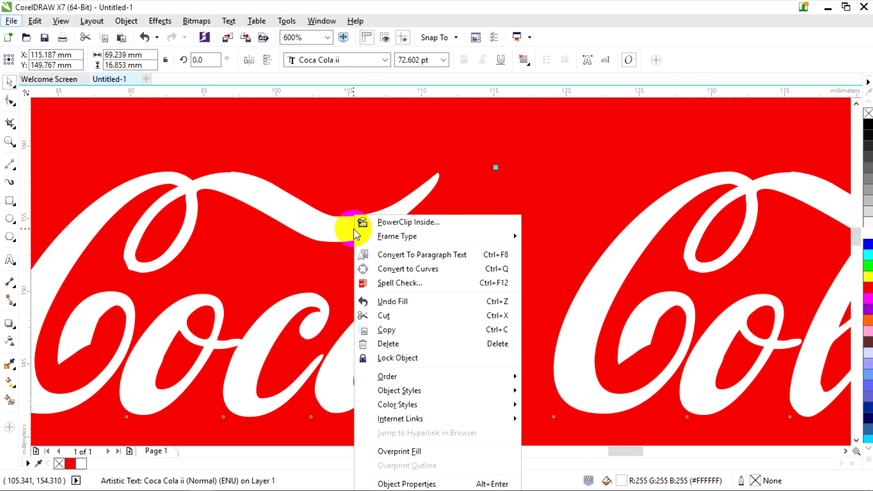
{"action": "left_click", "coordinate": [415, 267]}
{"action": "right_click", "coordinate": [353, 230]}
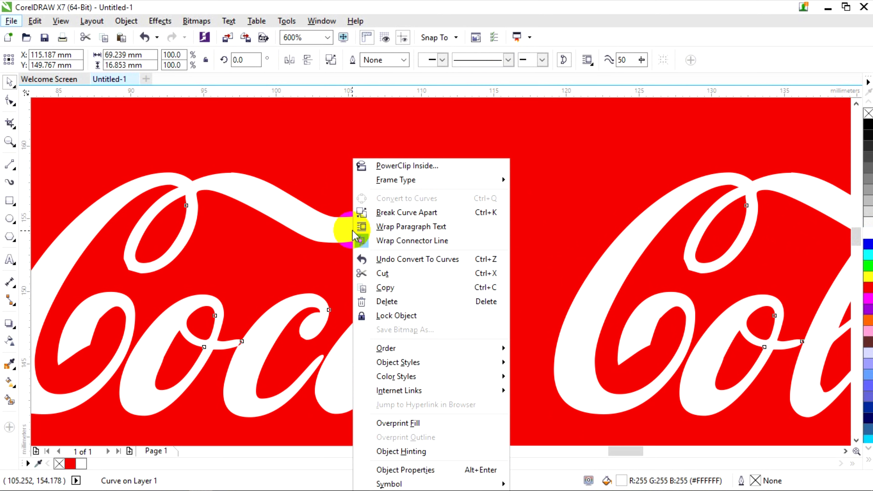
{"action": "left_click", "coordinate": [401, 214]}
Move the first C of Coca back one level in the stacking order.
{"action": "scroll", "coordinate": [323, 172], "scroll_direction": "down", "scroll_amount": 1}
{"action": "scroll", "coordinate": [227, 176], "scroll_direction": "up", "scroll_amount": 1}
{"action": "left_click", "coordinate": [231, 134]}
{"action": "left_click_drag", "start_coordinate": [231, 180], "coordinate": [268, 221]}
{"action": "left_click", "coordinate": [233, 143]}
{"action": "right_click", "coordinate": [217, 193]}
{"action": "mouse_move", "coordinate": [292, 348]}
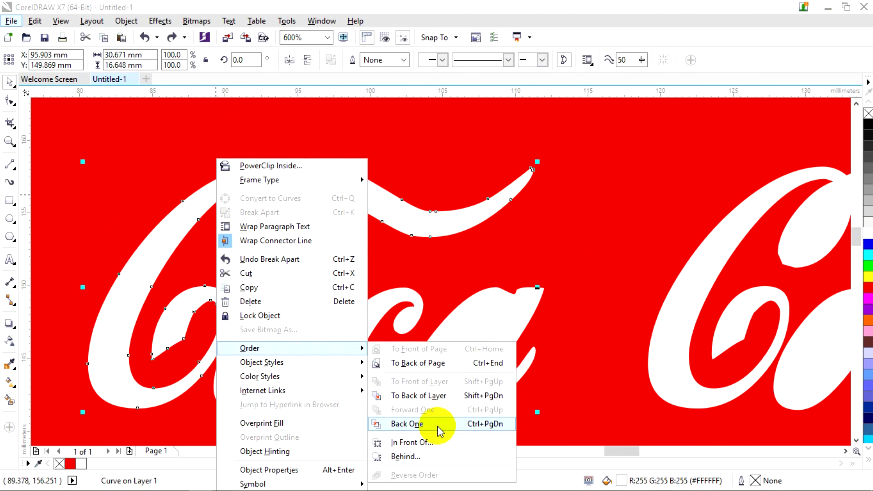
{"action": "left_click", "coordinate": [439, 425]}
{"action": "left_click_drag", "start_coordinate": [263, 238], "coordinate": [141, 158]}
{"action": "right_click", "coordinate": [141, 158]}
Delete the nodes of the long swash at the top of the first C so the swash is removed.
{"action": "left_click", "coordinate": [200, 303]}
{"action": "left_click", "coordinate": [370, 197]}
{"action": "left_click", "coordinate": [14, 99]}
{"action": "left_click", "coordinate": [14, 97]}
{"action": "left_click_drag", "start_coordinate": [306, 143], "coordinate": [546, 247]}
{"action": "left_click", "coordinate": [98, 60]}
{"action": "scroll", "coordinate": [290, 181], "scroll_direction": "up", "scroll_amount": 1}
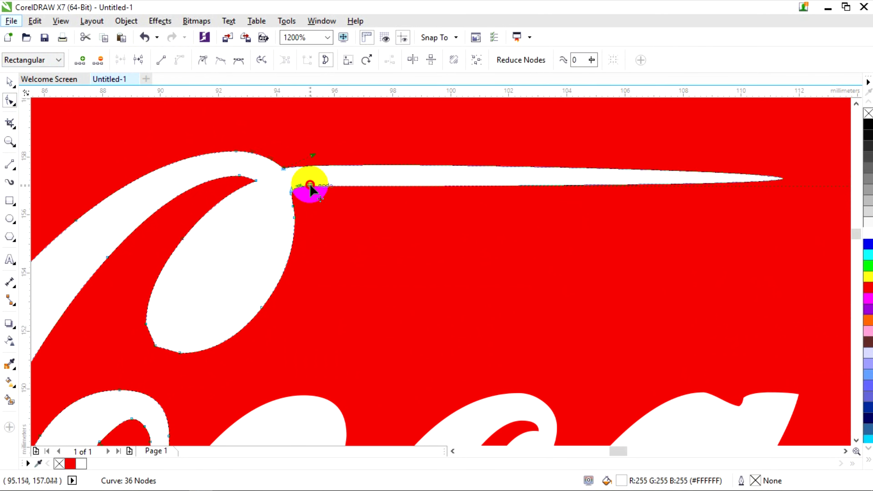
{"action": "left_click", "coordinate": [310, 186]}
{"action": "left_click", "coordinate": [95, 61]}
{"action": "left_click", "coordinate": [283, 168]}
{"action": "scroll", "coordinate": [284, 170], "scroll_direction": "down", "scroll_amount": 2}
{"action": "left_click_drag", "start_coordinate": [540, 122], "coordinate": [313, 221]}
Delete the surplus nodes where the swash joined the C to smooth its upper right curve.
{"action": "scroll", "coordinate": [306, 222], "scroll_direction": "up", "scroll_amount": 4}
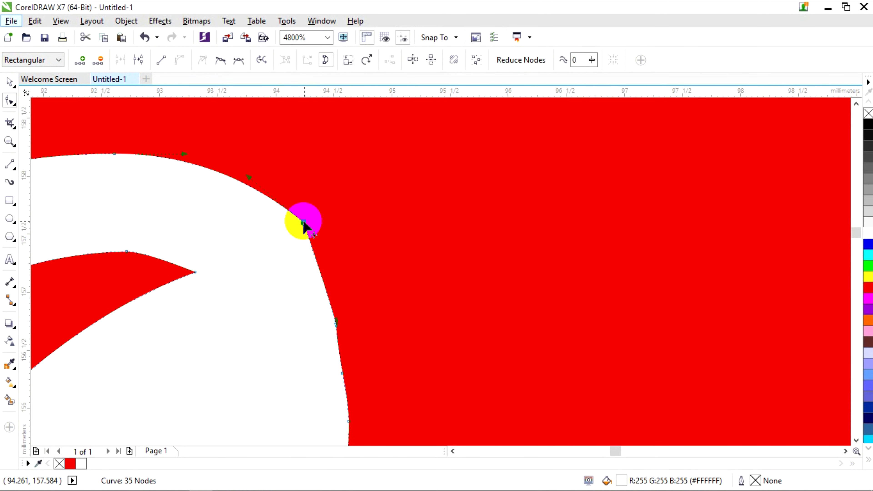
{"action": "left_click", "coordinate": [97, 59]}
{"action": "left_click_drag", "start_coordinate": [327, 312], "coordinate": [361, 392]}
{"action": "left_click", "coordinate": [100, 61]}
Delete surplus nodes on the C's upper loop and reshape it into a small rounded terminal.
{"action": "scroll", "coordinate": [344, 254], "scroll_direction": "down", "scroll_amount": 2}
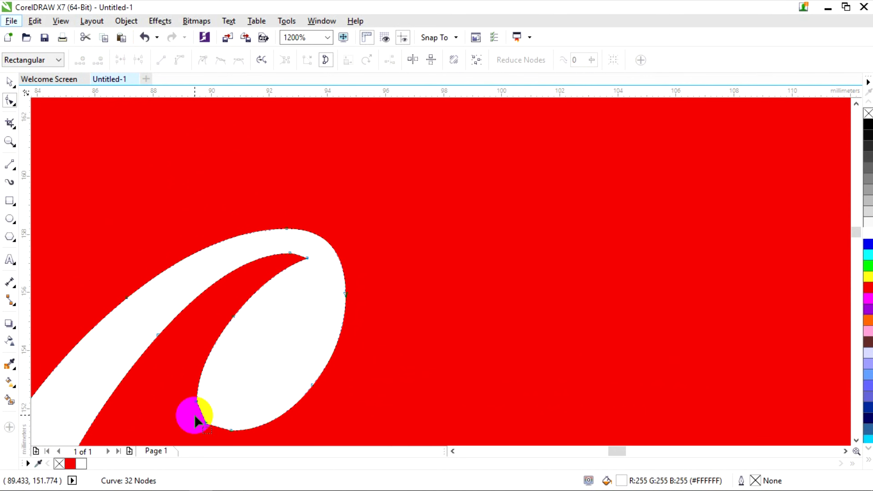
{"action": "left_click_drag", "start_coordinate": [247, 436], "coordinate": [246, 437]}
{"action": "left_click", "coordinate": [98, 59]}
{"action": "left_click", "coordinate": [197, 400]}
{"action": "scroll", "coordinate": [203, 399], "scroll_direction": "down", "scroll_amount": 2}
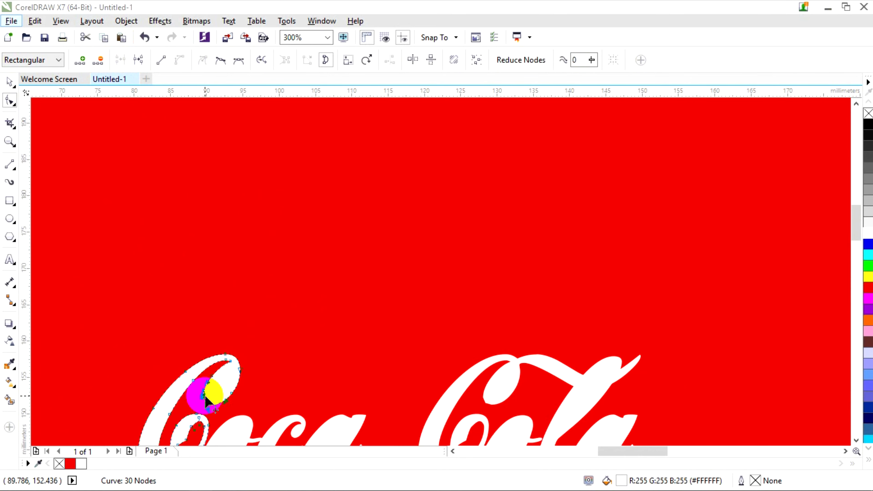
{"action": "scroll", "coordinate": [210, 359], "scroll_direction": "up", "scroll_amount": 3}
{"action": "left_click", "coordinate": [302, 267]}
{"action": "left_click_drag", "start_coordinate": [368, 166], "coordinate": [351, 165]}
Delete the nodes of the C's lower inner loop, leaving a simple stroke that extends towards the letter o.
{"action": "scroll", "coordinate": [353, 244], "scroll_direction": "down", "scroll_amount": 4}
{"action": "scroll", "coordinate": [288, 332], "scroll_direction": "up", "scroll_amount": 2}
{"action": "left_click", "coordinate": [305, 294]}
{"action": "scroll", "coordinate": [329, 330], "scroll_direction": "up", "scroll_amount": 1}
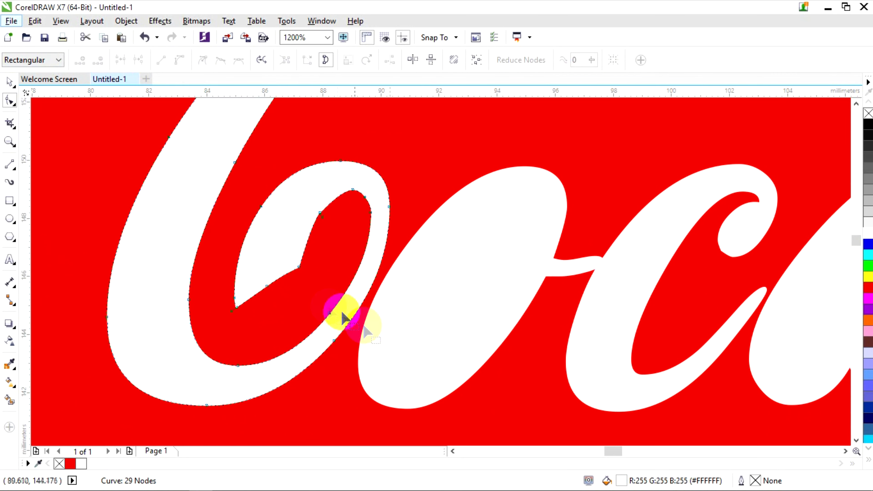
{"action": "left_click_drag", "start_coordinate": [329, 379], "coordinate": [330, 380]}
{"action": "left_click", "coordinate": [98, 60]}
{"action": "left_click_drag", "start_coordinate": [215, 279], "coordinate": [263, 326]}
{"action": "left_click", "coordinate": [98, 60]}
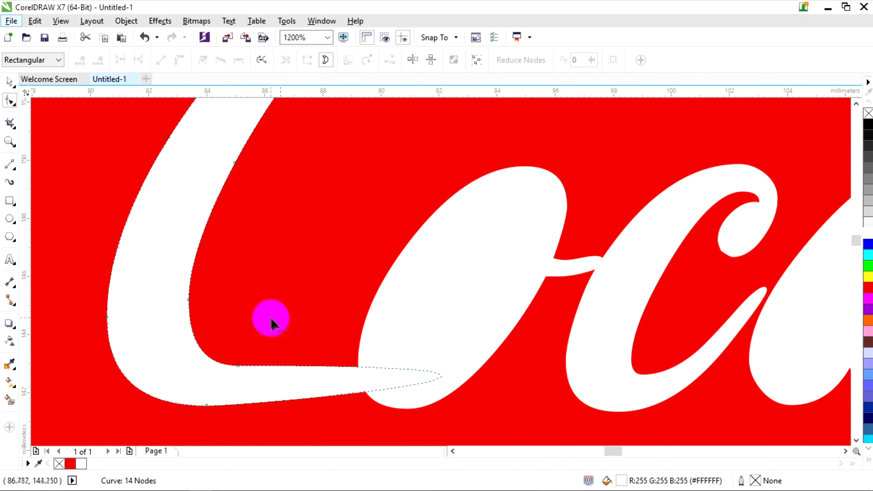
Take the red background away from behind the lettering and colour the letters red.
{"action": "scroll", "coordinate": [345, 284], "scroll_direction": "down", "scroll_amount": 1}
{"action": "scroll", "coordinate": [345, 284], "scroll_direction": "down", "scroll_amount": 2}
{"action": "key", "text": "space"}
{"action": "left_click", "coordinate": [555, 244]}
{"action": "scroll", "coordinate": [458, 296], "scroll_direction": "down", "scroll_amount": 2}
{"action": "left_click", "coordinate": [296, 332]}
{"action": "left_click_drag", "start_coordinate": [297, 332], "coordinate": [559, 203]}
Select all shapes of the word Cola and move them slightly lower than Coca.
{"action": "left_click_drag", "start_coordinate": [362, 273], "coordinate": [462, 354]}
{"action": "scroll", "coordinate": [373, 285], "scroll_direction": "up", "scroll_amount": 3}
{"action": "mouse_move", "coordinate": [509, 312]}
{"action": "left_mouse_down"}
{"action": "mouse_move", "coordinate": [506, 337]}
{"action": "mouse_move", "coordinate": [506, 326]}
{"action": "left_mouse_up"}
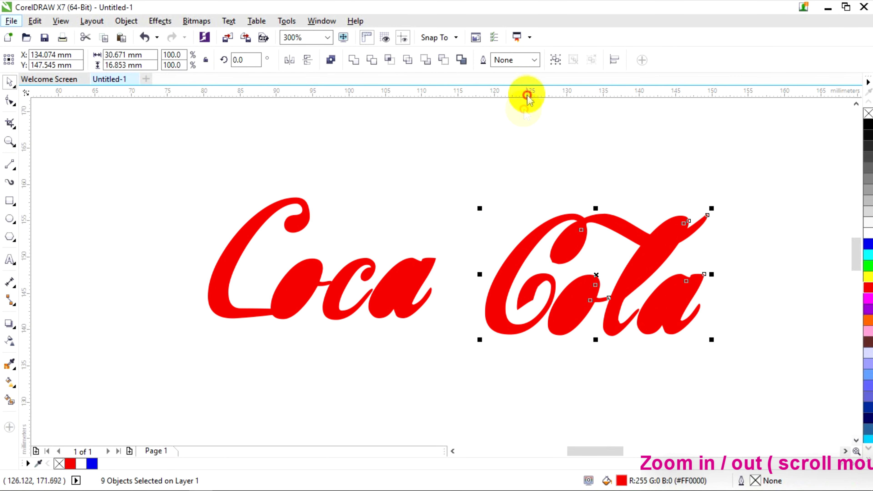
Place horizontal guidelines at the baselines of Coca and Cola and lower the C of Coca towards the lower guideline.
{"action": "left_click_drag", "start_coordinate": [526, 93], "coordinate": [516, 334]}
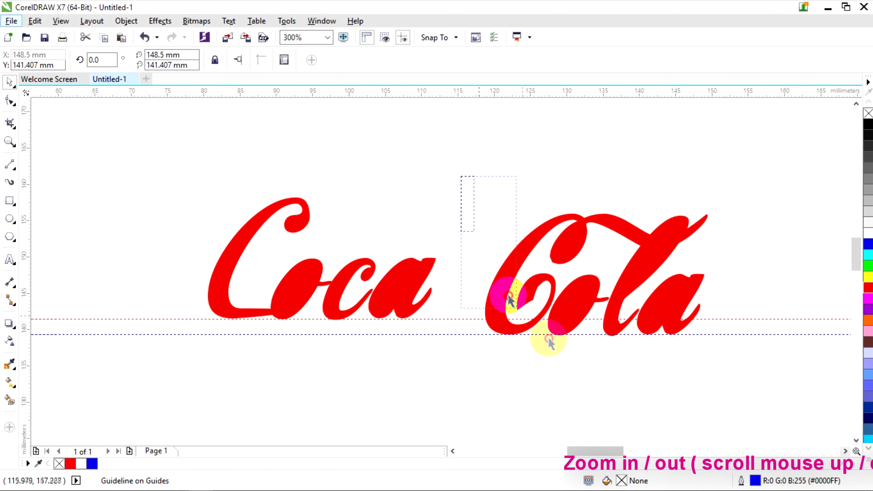
{"action": "left_click", "coordinate": [559, 302]}
{"action": "left_click_drag", "start_coordinate": [559, 302], "coordinate": [371, 368]}
{"action": "left_click_drag", "start_coordinate": [238, 367], "coordinate": [370, 358]}
{"action": "left_click_drag", "start_coordinate": [277, 347], "coordinate": [280, 343]}
Add nodes at the end of the C's lower stroke and stretch it into a long tail beneath the letters of Coca.
{"action": "double_click", "coordinate": [137, 344]}
{"action": "scroll", "coordinate": [137, 344], "scroll_direction": "up", "scroll_amount": 2}
{"action": "left_click", "coordinate": [195, 359]}
{"action": "left_click", "coordinate": [80, 60]}
{"action": "left_click_drag", "start_coordinate": [193, 359], "coordinate": [435, 370]}
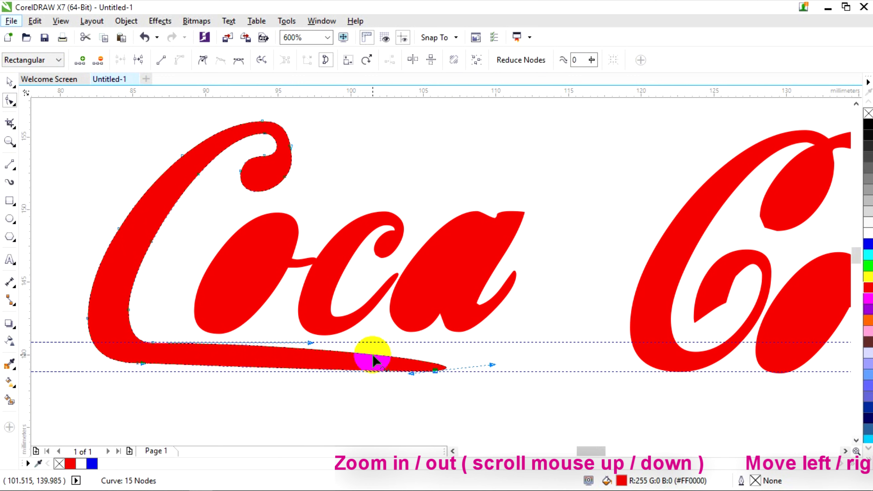
{"action": "left_click", "coordinate": [80, 60]}
{"action": "left_click_drag", "start_coordinate": [377, 354], "coordinate": [496, 344]}
Delete the surplus nodes at the C's lower bend so its curve runs smoothly into the tail.
{"action": "left_click", "coordinate": [148, 352]}
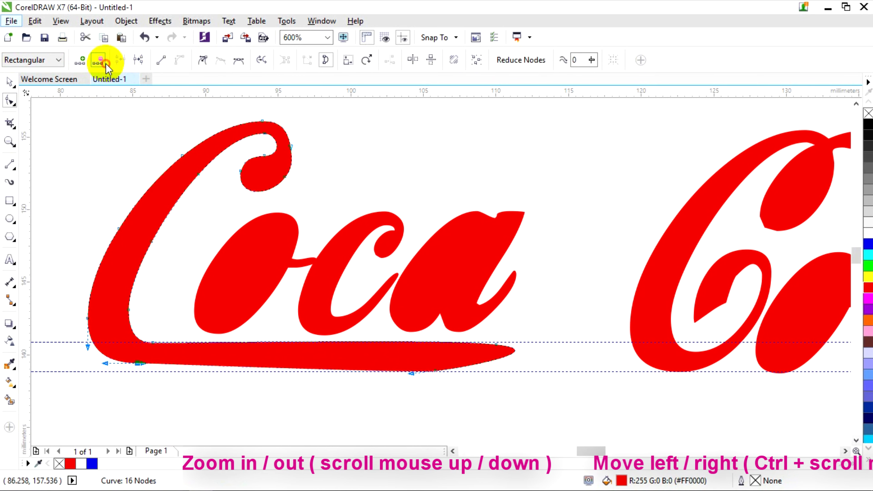
{"action": "left_click", "coordinate": [104, 62]}
{"action": "left_click", "coordinate": [148, 343]}
{"action": "left_click", "coordinate": [78, 48]}
{"action": "left_click", "coordinate": [182, 334]}
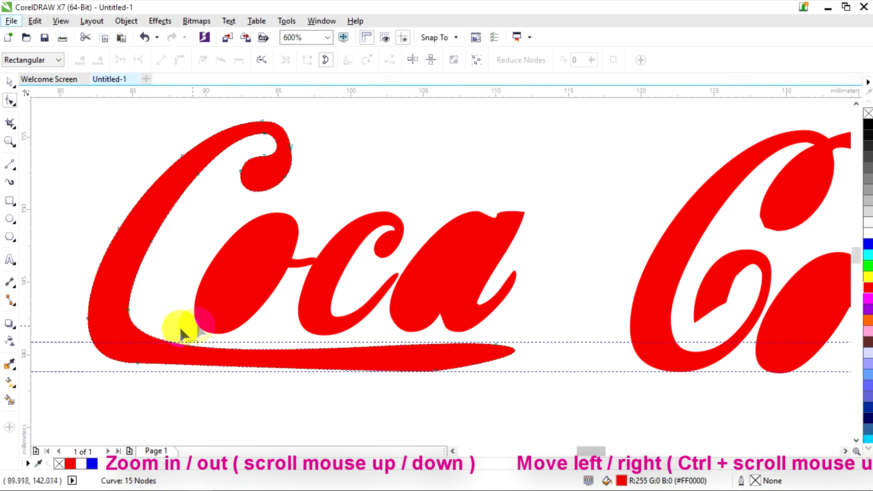
Reshape the upper and lower edges of the C's tail into a rising wave beneath the letters.
{"action": "left_click_drag", "start_coordinate": [400, 335], "coordinate": [357, 320]}
{"action": "scroll", "coordinate": [365, 344], "scroll_direction": "up", "scroll_amount": 2}
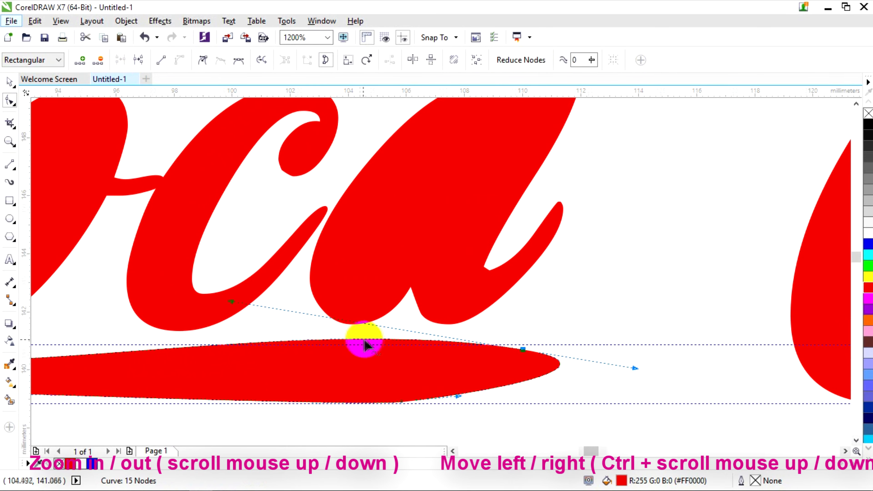
{"action": "scroll", "coordinate": [365, 344], "scroll_direction": "down", "scroll_amount": 2}
{"action": "left_click_drag", "start_coordinate": [446, 354], "coordinate": [342, 303]}
{"action": "scroll", "coordinate": [74, 395], "scroll_direction": "left", "scroll_amount": 3}
{"action": "left_click", "coordinate": [395, 350]}
{"action": "scroll", "coordinate": [501, 369], "scroll_direction": "up", "scroll_amount": 2}
{"action": "left_click_drag", "start_coordinate": [501, 369], "coordinate": [392, 400]}
Sharpen the tail's tip on the lower guideline and arch its top edge up to the guideline above.
{"action": "scroll", "coordinate": [443, 378], "scroll_direction": "up", "scroll_amount": 4}
{"action": "scroll", "coordinate": [449, 372], "scroll_direction": "up", "scroll_amount": 2}
{"action": "scroll", "coordinate": [541, 410], "scroll_direction": "down", "scroll_amount": 3}
{"action": "left_click_drag", "start_coordinate": [824, 402], "coordinate": [825, 408]}
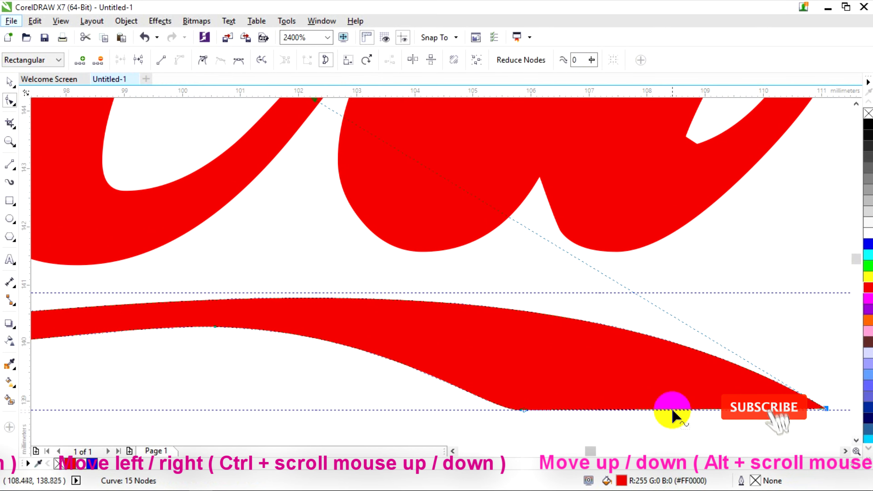
{"action": "scroll", "coordinate": [806, 395], "scroll_direction": "up", "scroll_amount": 6}
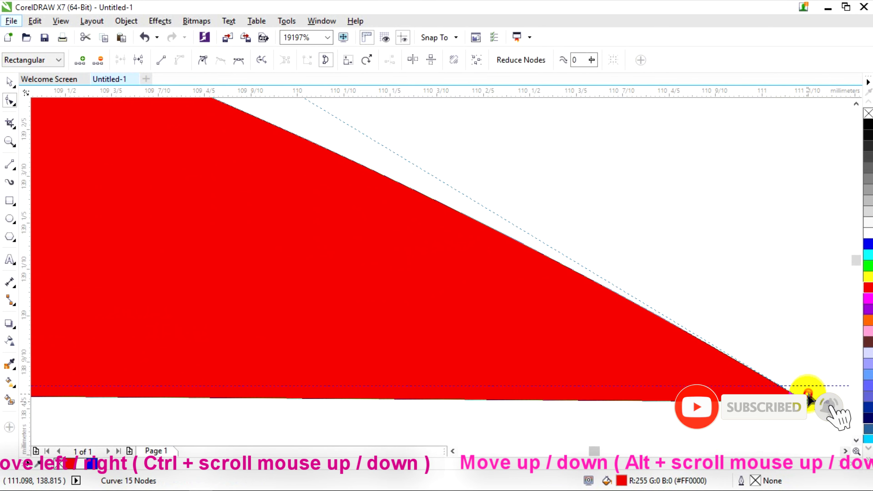
{"action": "scroll", "coordinate": [808, 399], "scroll_direction": "down", "scroll_amount": 8}
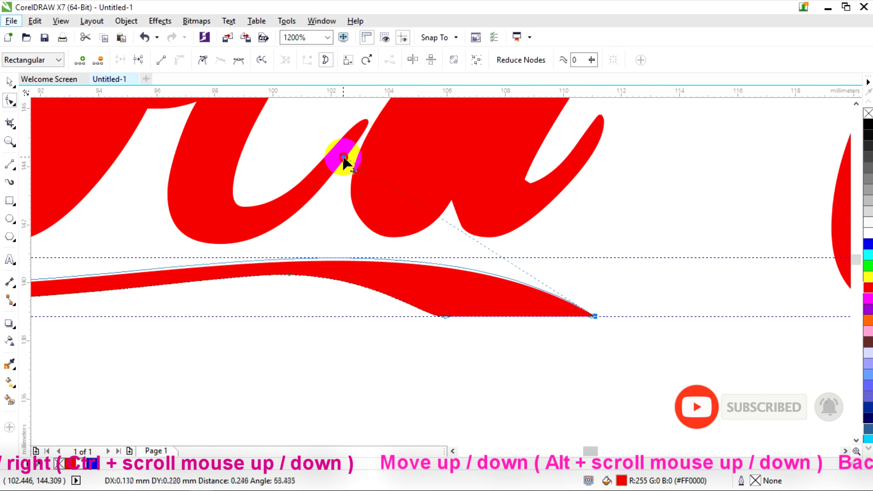
{"action": "left_click_drag", "start_coordinate": [343, 159], "coordinate": [344, 159]}
Add a node on the tail's underside near the tip and raise it to form a curved notch.
{"action": "scroll", "coordinate": [542, 313], "scroll_direction": "up", "scroll_amount": 4}
{"action": "left_click", "coordinate": [79, 59]}
{"action": "left_click_drag", "start_coordinate": [446, 324], "coordinate": [330, 244]}
{"action": "left_click", "coordinate": [187, 273]}
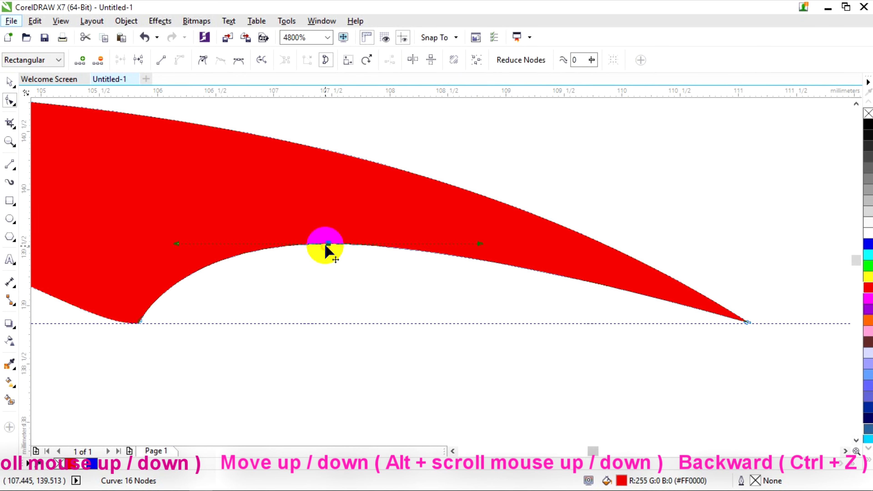
{"action": "left_click_drag", "start_coordinate": [139, 246], "coordinate": [526, 238]}
Lengthen the lower handle of the C's outermost node so the bottom bend reaches the lower guideline.
{"action": "scroll", "coordinate": [487, 322], "scroll_direction": "down", "scroll_amount": 3}
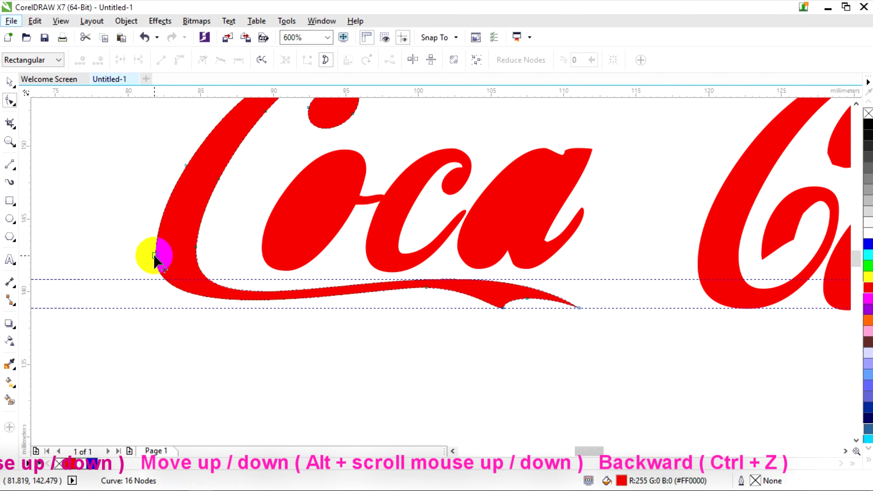
{"action": "scroll", "coordinate": [151, 253], "scroll_direction": "up", "scroll_amount": 1}
{"action": "left_click", "coordinate": [97, 230]}
{"action": "left_click_drag", "start_coordinate": [94, 383], "coordinate": [99, 420]}
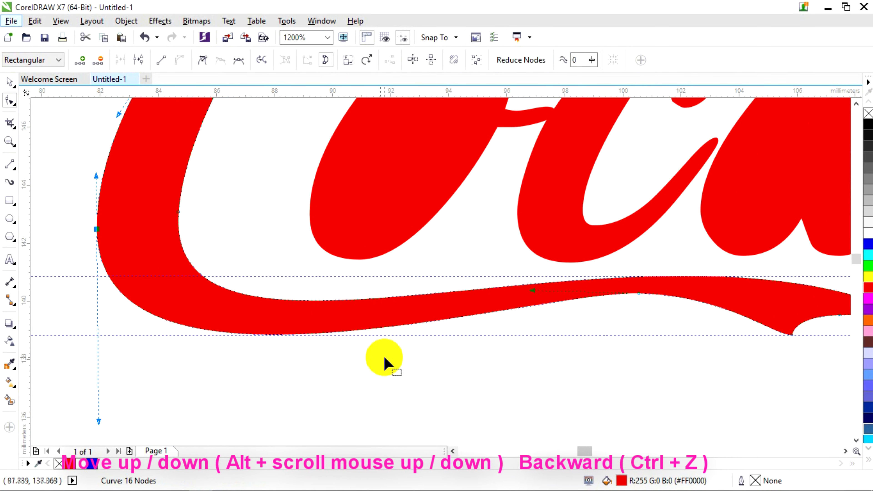
Adjust the node handles along the tail's underside to smooth the wave and its transition into the C.
{"action": "scroll", "coordinate": [384, 358], "scroll_direction": "down", "scroll_amount": 1}
{"action": "scroll", "coordinate": [514, 325], "scroll_direction": "up", "scroll_amount": 1}
{"action": "scroll", "coordinate": [635, 382], "scroll_direction": "up", "scroll_amount": 1}
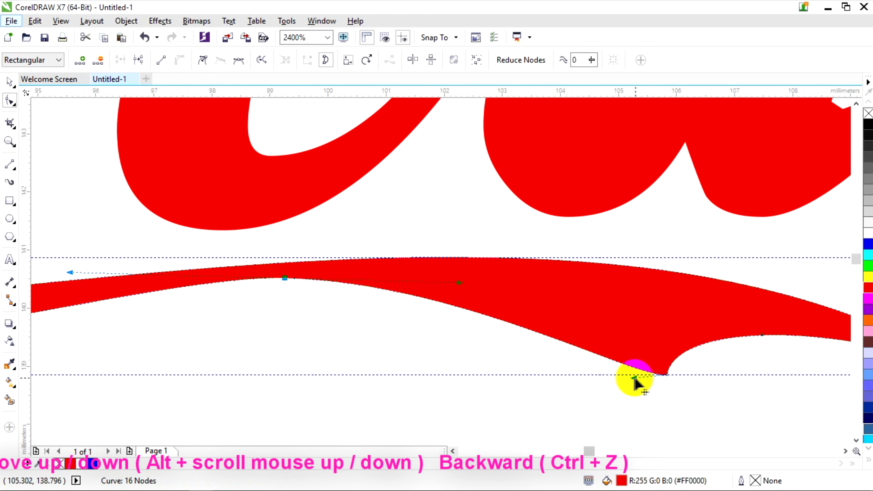
{"action": "scroll", "coordinate": [667, 376], "scroll_direction": "down", "scroll_amount": 1}
{"action": "left_click", "coordinate": [471, 306]}
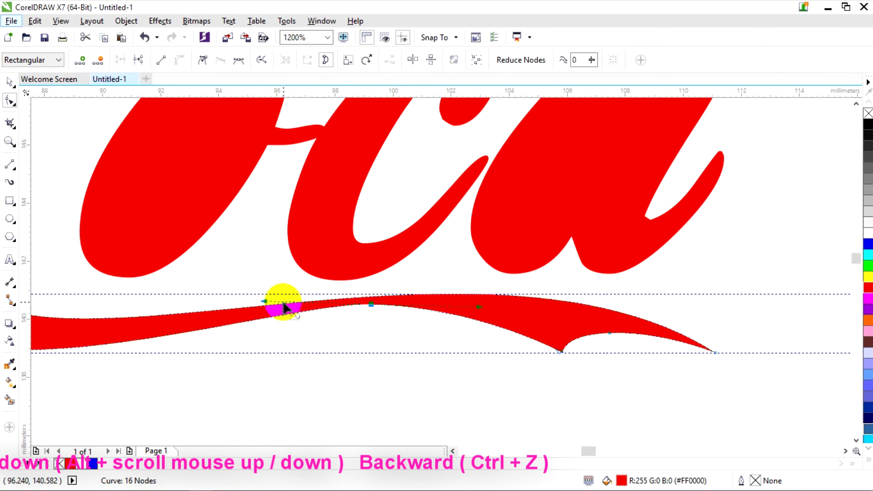
{"action": "left_click_drag", "start_coordinate": [249, 303], "coordinate": [247, 302]}
{"action": "scroll", "coordinate": [525, 310], "scroll_direction": "down", "scroll_amount": 1}
{"action": "left_click", "coordinate": [199, 367]}
{"action": "scroll", "coordinate": [477, 302], "scroll_direction": "up", "scroll_amount": 2}
{"action": "left_click", "coordinate": [362, 322]}
{"action": "left_click_drag", "start_coordinate": [578, 326], "coordinate": [589, 325]}
{"action": "scroll", "coordinate": [384, 323], "scroll_direction": "down", "scroll_amount": 2}
{"action": "scroll", "coordinate": [384, 323], "scroll_direction": "down", "scroll_amount": 1}
Send the letter o of Coca to the back, behind its inner counter shapes.
{"action": "left_click", "coordinate": [9, 82]}
{"action": "key", "text": "ctrl+z"}
{"action": "scroll", "coordinate": [286, 293], "scroll_direction": "up", "scroll_amount": 1}
{"action": "scroll", "coordinate": [423, 239], "scroll_direction": "up", "scroll_amount": 1}
{"action": "left_click", "coordinate": [365, 284]}
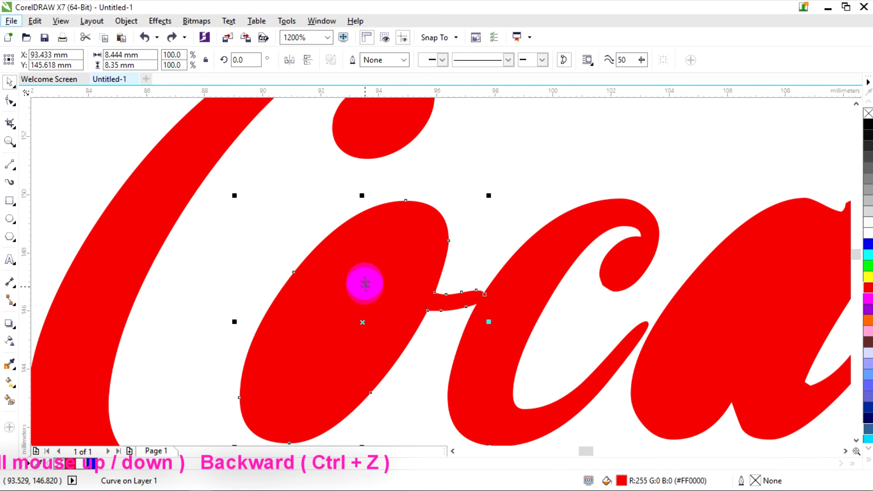
{"action": "left_click_drag", "start_coordinate": [471, 153], "coordinate": [472, 152]}
{"action": "key", "text": "ctrl+z"}
{"action": "right_click", "coordinate": [400, 213]}
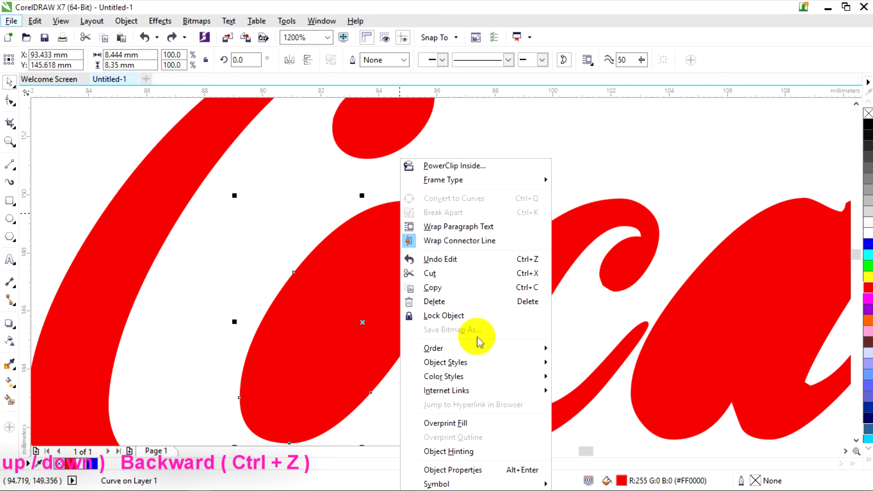
{"action": "mouse_move", "coordinate": [481, 348]}
{"action": "left_click", "coordinate": [618, 362]}
Trim the o with its small upper counter shape, then delete that shape.
{"action": "left_click_drag", "start_coordinate": [421, 253], "coordinate": [414, 209]}
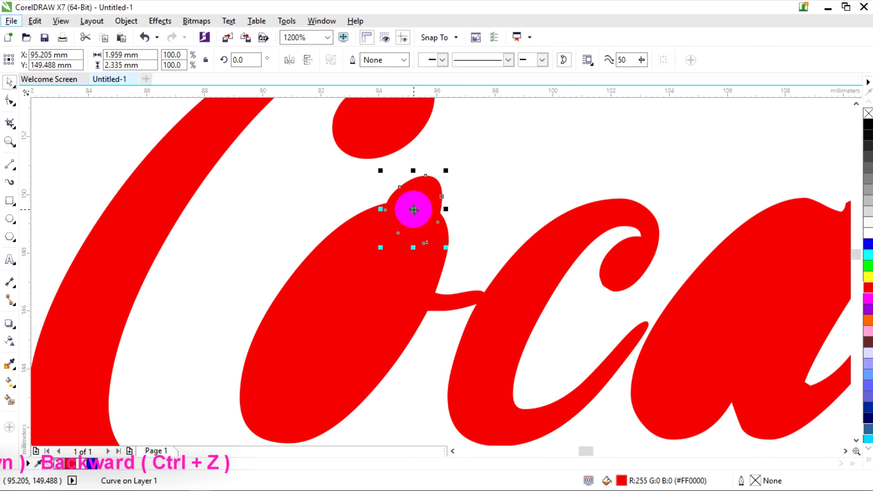
{"action": "key", "text": "ctrl+z"}
{"action": "left_click", "coordinate": [321, 262], "text": "shift"}
{"action": "left_click", "coordinate": [369, 59]}
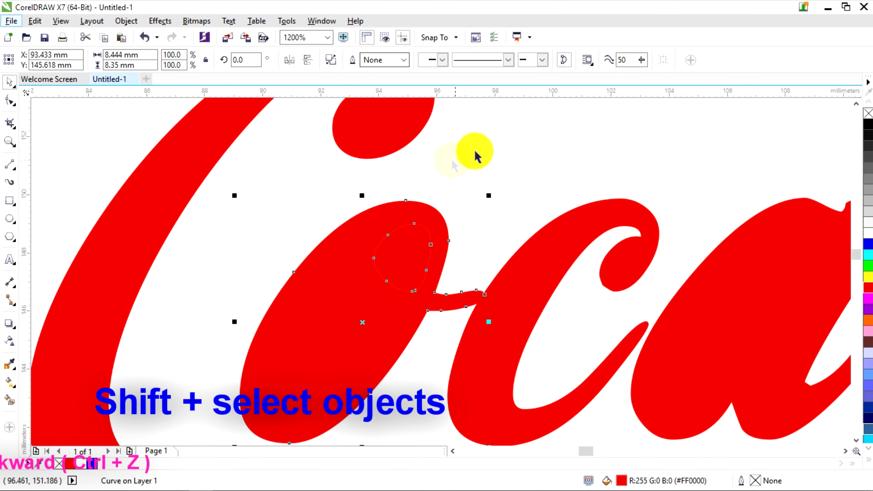
{"action": "left_click_drag", "start_coordinate": [404, 258], "coordinate": [511, 165]}
{"action": "right_click", "coordinate": [511, 164]}
{"action": "left_click", "coordinate": [549, 302]}
Trim the o with its lower counter shape, then delete that shape.
{"action": "left_click", "coordinate": [337, 340]}
{"action": "left_click_drag", "start_coordinate": [334, 340], "coordinate": [298, 226]}
{"action": "key", "text": "ctrl+z"}
{"action": "left_click", "coordinate": [263, 338], "text": "shift"}
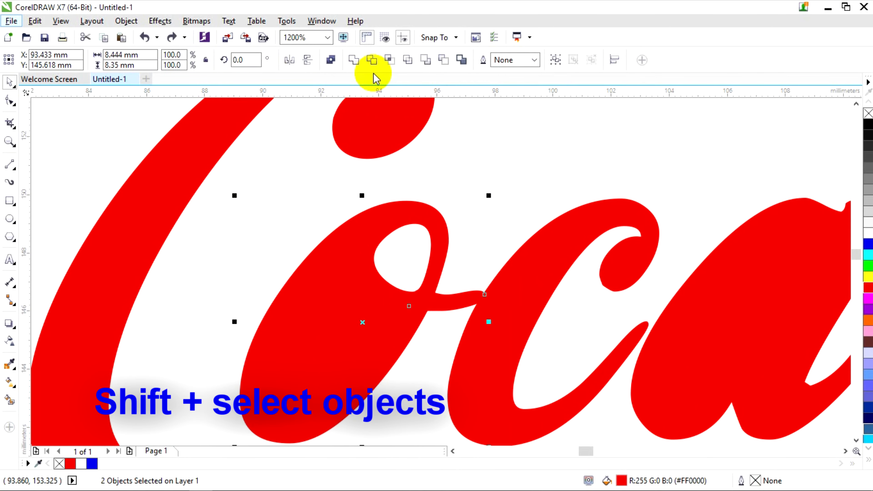
{"action": "left_click", "coordinate": [373, 62]}
{"action": "left_click", "coordinate": [255, 209]}
{"action": "left_click_drag", "start_coordinate": [329, 338], "coordinate": [321, 201]}
{"action": "right_click", "coordinate": [343, 202]}
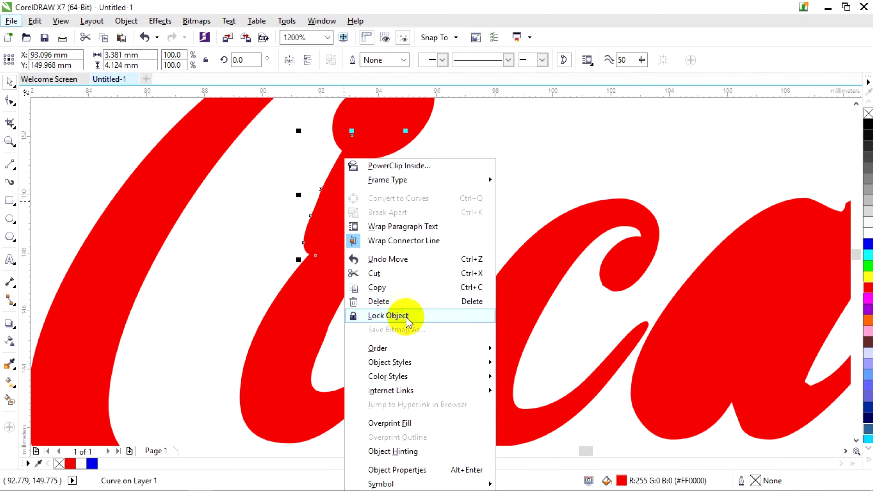
{"action": "left_click", "coordinate": [378, 299]}
Move the letter c of Coca slightly closer to the o.
{"action": "scroll", "coordinate": [263, 250], "scroll_direction": "down", "scroll_amount": 4}
{"action": "scroll", "coordinate": [357, 296], "scroll_direction": "up", "scroll_amount": 4}
{"action": "left_click", "coordinate": [397, 307]}
{"action": "left_click_drag", "start_coordinate": [396, 307], "coordinate": [366, 305]}
Delete surplus nodes on the o's connecting stroke and smooth the curve where it joins the c.
{"action": "left_click", "coordinate": [5, 99]}
{"action": "scroll", "coordinate": [328, 238], "scroll_direction": "up", "scroll_amount": 3}
{"action": "left_click_drag", "start_coordinate": [341, 241], "coordinate": [372, 290]}
{"action": "left_click", "coordinate": [103, 61]}
{"action": "left_click", "coordinate": [99, 60]}
{"action": "left_click", "coordinate": [506, 286]}
{"action": "left_click_drag", "start_coordinate": [584, 309], "coordinate": [601, 305]}
{"action": "scroll", "coordinate": [600, 305], "scroll_direction": "down", "scroll_amount": 2}
{"action": "left_click", "coordinate": [9, 82]}
{"action": "left_click", "coordinate": [155, 155]}
{"action": "scroll", "coordinate": [286, 226], "scroll_direction": "down", "scroll_amount": 2}
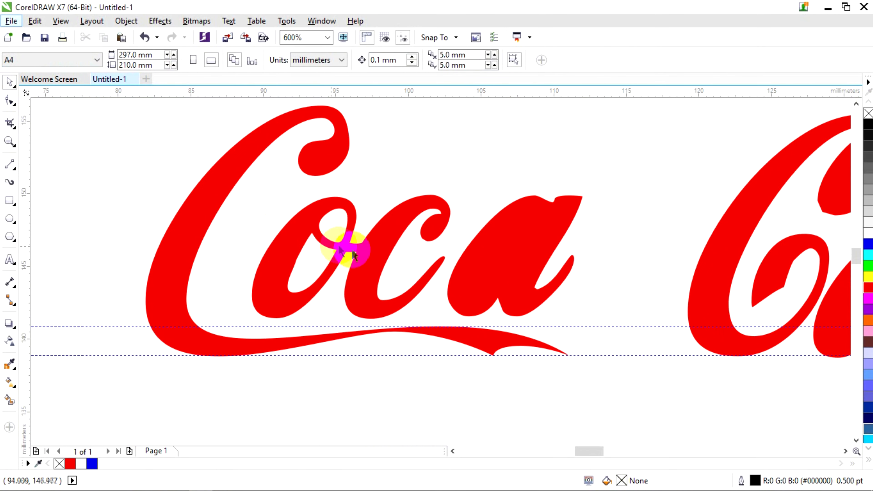
Send the letter a of Coca to the back, behind its counter shape.
{"action": "scroll", "coordinate": [517, 230], "scroll_direction": "up", "scroll_amount": 1}
{"action": "left_click", "coordinate": [309, 193]}
{"action": "left_click", "coordinate": [470, 146]}
{"action": "left_click", "coordinate": [481, 263]}
{"action": "left_click_drag", "start_coordinate": [480, 256], "coordinate": [620, 195]}
{"action": "key", "text": "ctrl+z"}
{"action": "right_click", "coordinate": [547, 196]}
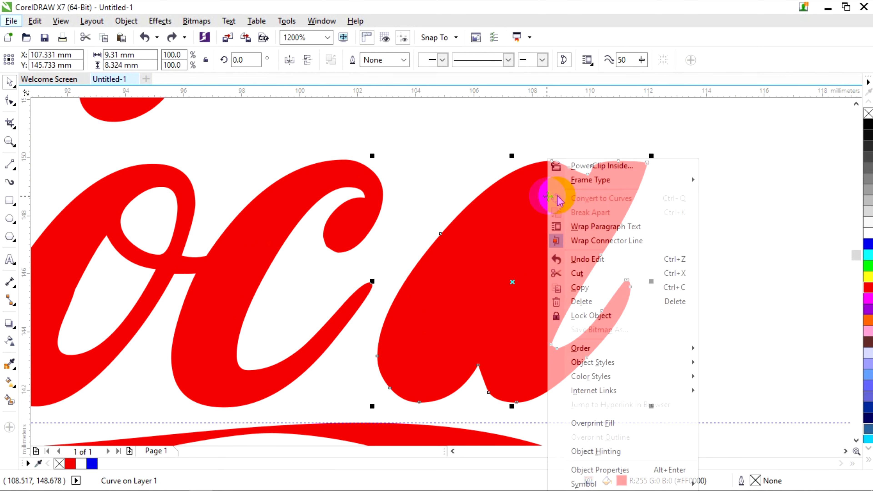
{"action": "mouse_move", "coordinate": [627, 346]}
{"action": "left_click", "coordinate": [748, 362]}
{"action": "left_click", "coordinate": [731, 237]}
Trim the a of Coca with its counter shape, then delete that shape.
{"action": "left_click", "coordinate": [503, 282]}
{"action": "left_click", "coordinate": [417, 291], "text": "shift"}
{"action": "left_click", "coordinate": [370, 64]}
{"action": "left_click_drag", "start_coordinate": [502, 264], "coordinate": [399, 174]}
{"action": "right_click", "coordinate": [399, 174]}
{"action": "left_click", "coordinate": [460, 302]}
{"action": "left_click", "coordinate": [456, 269]}
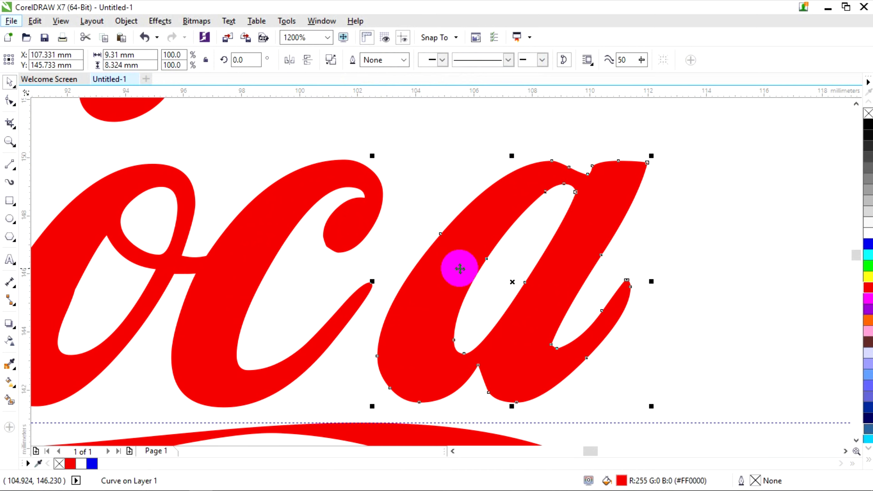
Open the a for node editing and delete the surplus node at the inner corner of its end stroke.
{"action": "left_click", "coordinate": [10, 101]}
{"action": "left_click", "coordinate": [593, 254]}
{"action": "scroll", "coordinate": [566, 343], "scroll_direction": "up", "scroll_amount": 3}
{"action": "scroll", "coordinate": [485, 352], "scroll_direction": "down", "scroll_amount": 3}
{"action": "left_click_drag", "start_coordinate": [283, 105], "coordinate": [633, 440]}
{"action": "right_click", "coordinate": [480, 295]}
{"action": "left_click", "coordinate": [536, 125]}
{"action": "left_click", "coordinate": [584, 237]}
{"action": "scroll", "coordinate": [525, 315], "scroll_direction": "up", "scroll_amount": 4}
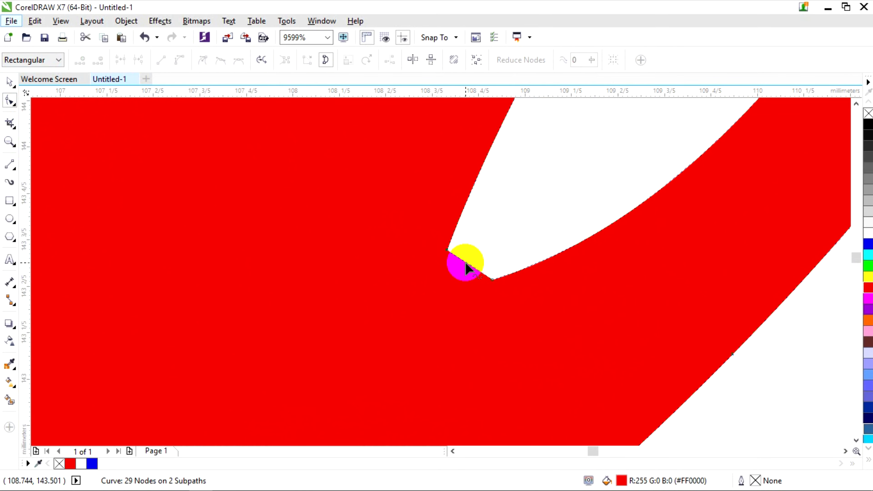
{"action": "scroll", "coordinate": [462, 260], "scroll_direction": "down", "scroll_amount": 3}
{"action": "scroll", "coordinate": [452, 283], "scroll_direction": "up", "scroll_amount": 2}
{"action": "left_click", "coordinate": [110, 62]}
{"action": "scroll", "coordinate": [513, 406], "scroll_direction": "down", "scroll_amount": 2}
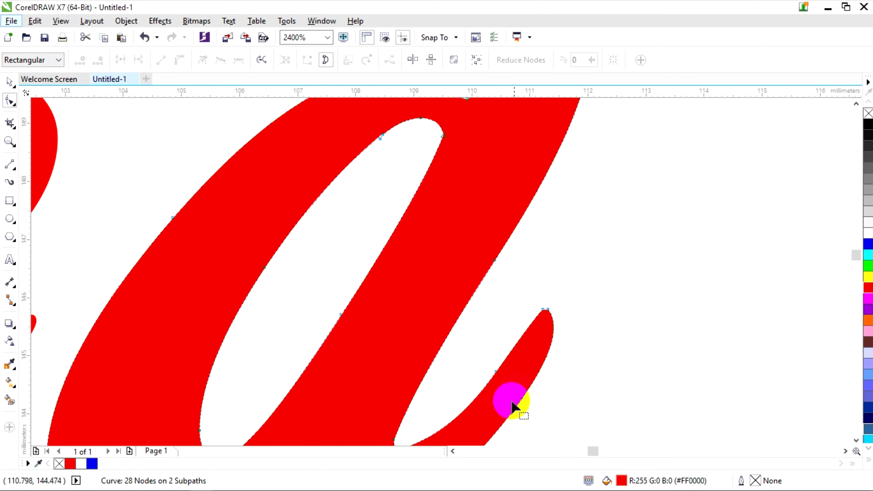
Delete surplus nodes on the a's end stroke and pull its tip outwards into a flat, sharp-cornered end.
{"action": "scroll", "coordinate": [520, 368], "scroll_direction": "down", "scroll_amount": 1}
{"action": "left_click", "coordinate": [493, 322]}
{"action": "left_click", "coordinate": [98, 60]}
{"action": "scroll", "coordinate": [553, 266], "scroll_direction": "up", "scroll_amount": 2}
{"action": "left_click_drag", "start_coordinate": [533, 229], "coordinate": [570, 228]}
{"action": "scroll", "coordinate": [566, 226], "scroll_direction": "down", "scroll_amount": 3}
{"action": "left_click", "coordinate": [98, 61]}
{"action": "scroll", "coordinate": [567, 226], "scroll_direction": "up", "scroll_amount": 1}
{"action": "left_click_drag", "start_coordinate": [502, 266], "coordinate": [519, 264]}
{"action": "left_click", "coordinate": [516, 321]}
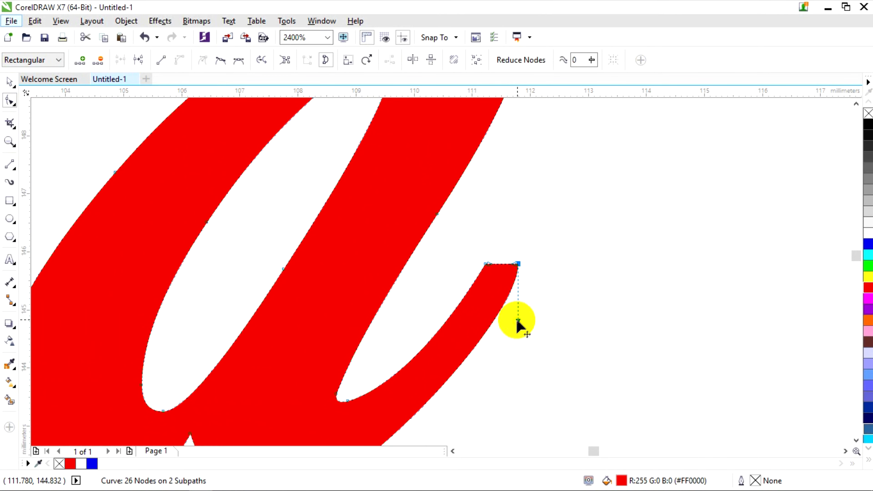
Align the upper corner of the a's stem with a guideline along the letter tops and simplify its top edge.
{"action": "scroll", "coordinate": [326, 284], "scroll_direction": "down", "scroll_amount": 1}
{"action": "scroll", "coordinate": [365, 157], "scroll_direction": "up", "scroll_amount": 2}
{"action": "left_click", "coordinate": [99, 61]}
{"action": "left_click_drag", "start_coordinate": [402, 181], "coordinate": [407, 161]}
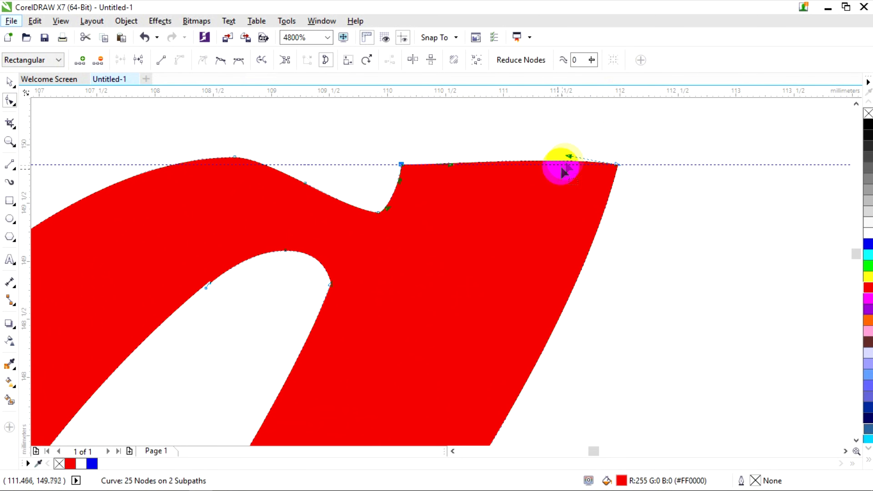
{"action": "scroll", "coordinate": [409, 175], "scroll_direction": "down", "scroll_amount": 1}
{"action": "left_click", "coordinate": [98, 62]}
{"action": "left_click_drag", "start_coordinate": [352, 176], "coordinate": [385, 175]}
Delete the surplus node on the rounded terminal of the letter c.
{"action": "scroll", "coordinate": [361, 164], "scroll_direction": "down", "scroll_amount": 2}
{"action": "left_click", "coordinate": [236, 204]}
{"action": "scroll", "coordinate": [237, 205], "scroll_direction": "up", "scroll_amount": 3}
{"action": "left_click", "coordinate": [98, 61]}
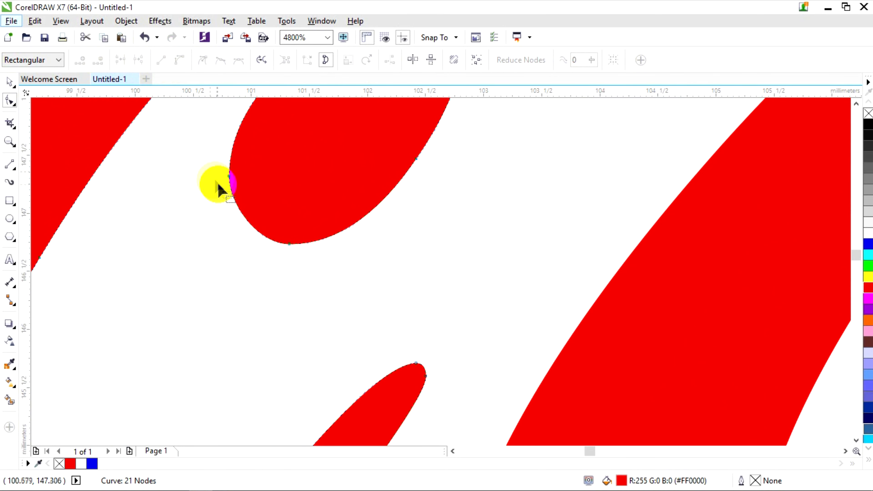
Move the letter a closer to the c so that the two letters touch.
{"action": "scroll", "coordinate": [230, 222], "scroll_direction": "down", "scroll_amount": 3}
{"action": "key", "text": "space"}
{"action": "left_click_drag", "start_coordinate": [263, 264], "coordinate": [238, 264]}
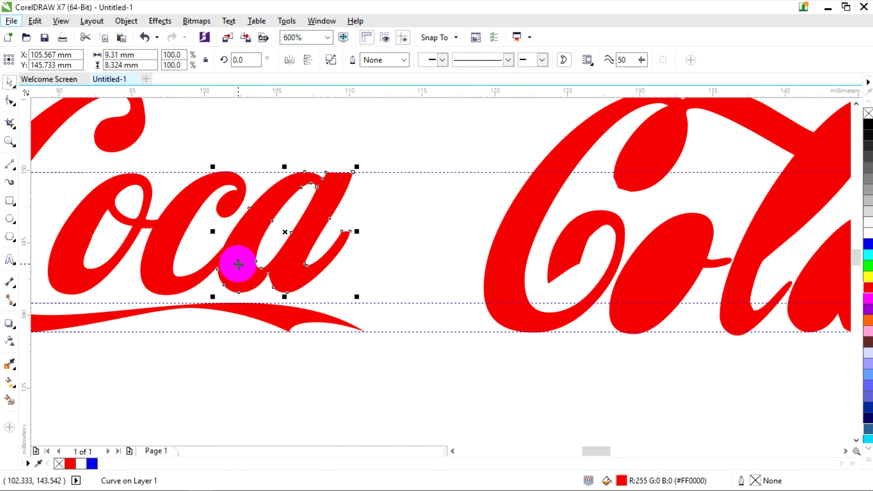
{"action": "key", "text": "Left"}
{"action": "key", "text": "Escape"}
Group the four selected objects that make up the word Coca and its tail.
{"action": "scroll", "coordinate": [297, 254], "scroll_direction": "down", "scroll_amount": 2}
{"action": "scroll", "coordinate": [311, 271], "scroll_direction": "up", "scroll_amount": 1}
{"action": "left_click_drag", "start_coordinate": [71, 111], "coordinate": [375, 353]}
{"action": "right_click", "coordinate": [278, 241]}
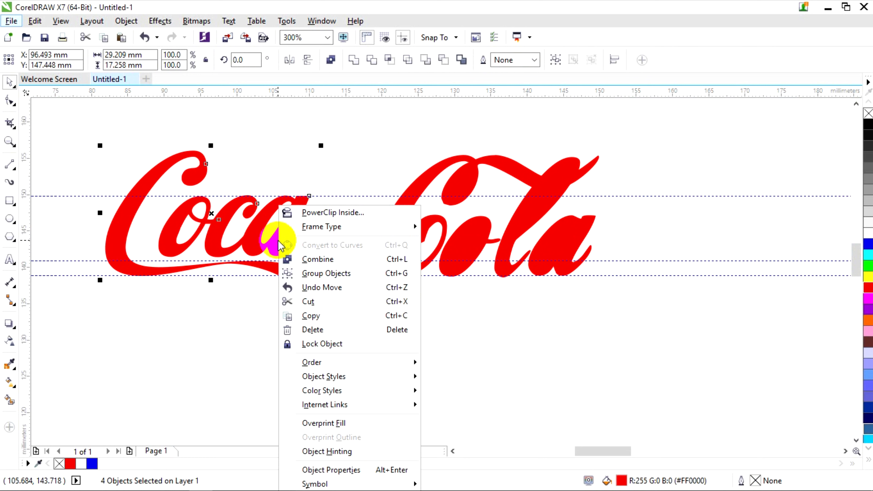
{"action": "left_click", "coordinate": [327, 274]}
{"action": "left_click", "coordinate": [525, 134]}
Send the outer shape of the C in Cola to the back, behind its counter shape.
{"action": "scroll", "coordinate": [526, 135], "scroll_direction": "up", "scroll_amount": 1}
{"action": "left_click_drag", "start_coordinate": [407, 221], "coordinate": [271, 191]}
{"action": "key", "text": "ctrl+z"}
{"action": "left_click", "coordinate": [277, 156]}
{"action": "left_click", "coordinate": [397, 239]}
{"action": "right_click", "coordinate": [348, 207]}
{"action": "left_click", "coordinate": [552, 361]}
{"action": "left_click", "coordinate": [463, 263]}
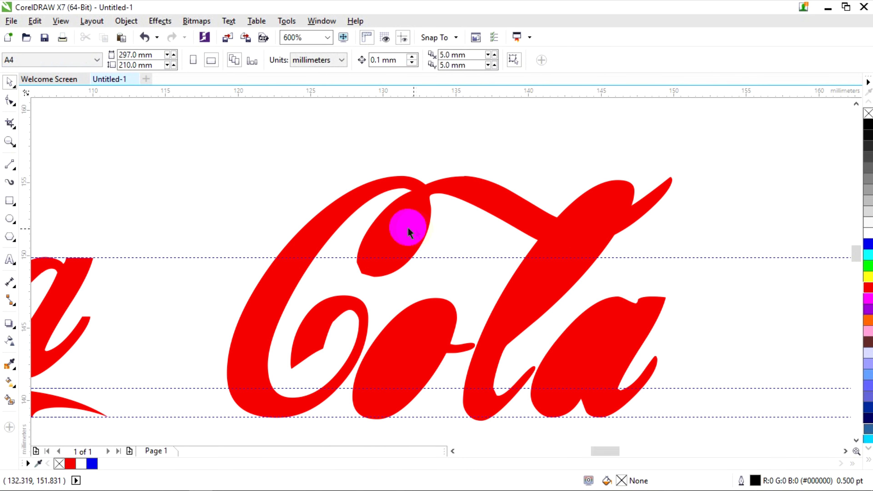
Trim the C of Cola with the counter shape of its upper loop and delete the leftover piece.
{"action": "left_click", "coordinate": [408, 230]}
{"action": "left_click", "coordinate": [316, 219], "text": "shift"}
{"action": "left_click", "coordinate": [375, 65]}
{"action": "left_click", "coordinate": [343, 127]}
{"action": "left_click_drag", "start_coordinate": [391, 237], "coordinate": [273, 151]}
{"action": "right_click", "coordinate": [274, 153]}
{"action": "left_click", "coordinate": [320, 295]}
Delete surplus corner nodes on the C's upper loop and lower curl to smooth the curves.
{"action": "left_click", "coordinate": [384, 248]}
{"action": "scroll", "coordinate": [270, 278], "scroll_direction": "up", "scroll_amount": 5}
{"action": "key", "text": "F10"}
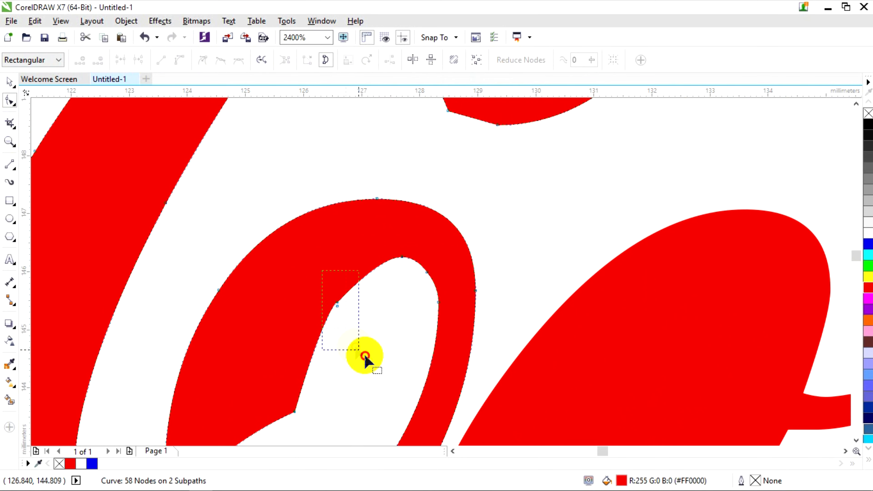
{"action": "scroll", "coordinate": [393, 214], "scroll_direction": "down", "scroll_amount": 2}
{"action": "right_click", "coordinate": [388, 193]}
{"action": "left_click", "coordinate": [415, 248]}
{"action": "scroll", "coordinate": [429, 282], "scroll_direction": "down", "scroll_amount": 2}
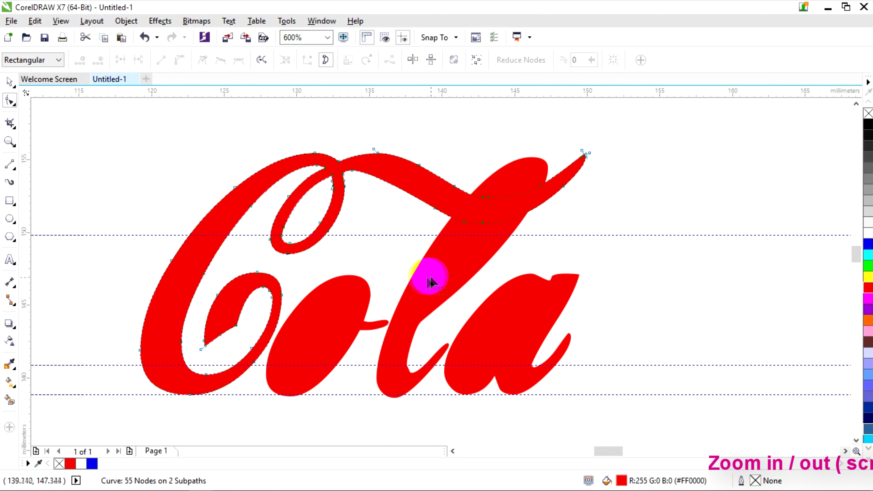
Send the outer shape of the o in Cola to the back, behind its counter shapes.
{"action": "key", "text": "space"}
{"action": "right_click", "coordinate": [328, 335]}
{"action": "mouse_move", "coordinate": [442, 194]}
{"action": "left_click", "coordinate": [547, 211]}
{"action": "left_click_drag", "start_coordinate": [311, 333], "coordinate": [347, 264]}
{"action": "key", "text": "ctrl+z"}
Trim the large and the small counter shape out of the o and remove the leftover pieces.
{"action": "left_click", "coordinate": [279, 379], "text": "shift"}
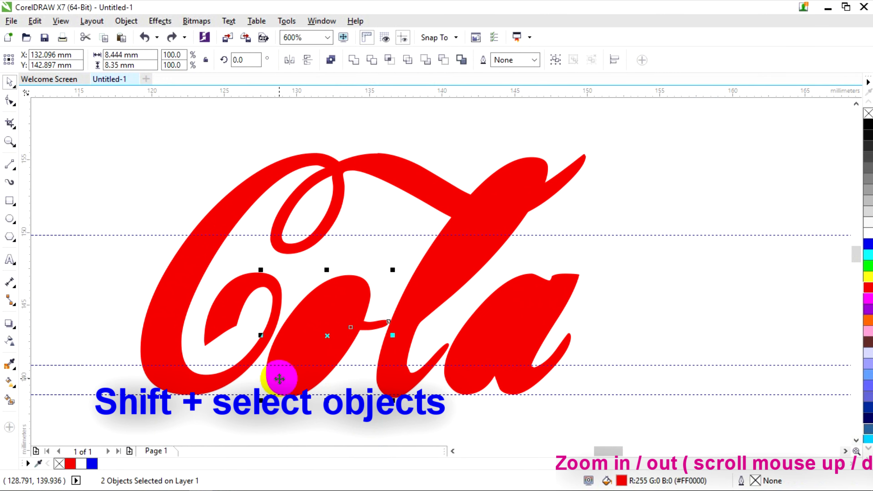
{"action": "left_click", "coordinate": [371, 60]}
{"action": "left_click_drag", "start_coordinate": [296, 335], "coordinate": [277, 285]}
{"action": "right_click", "coordinate": [278, 284]}
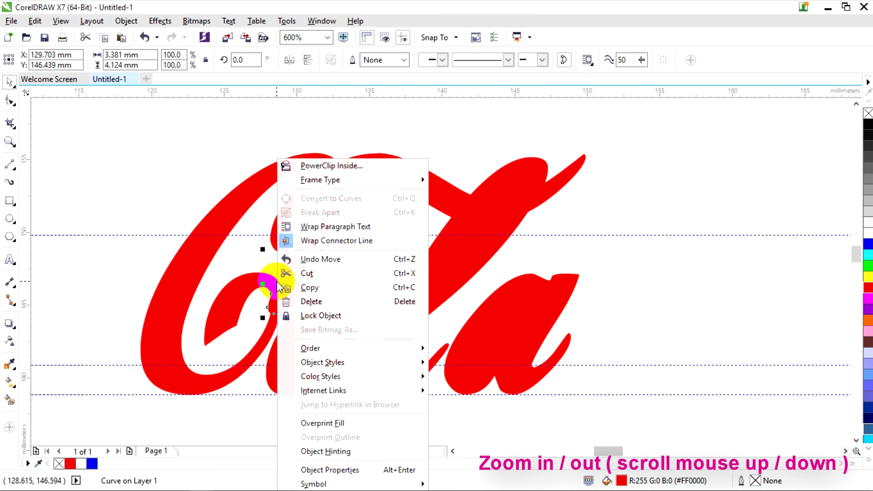
{"action": "left_click", "coordinate": [325, 303]}
{"action": "left_click", "coordinate": [360, 260]}
{"action": "left_click", "coordinate": [297, 329], "text": "shift"}
{"action": "left_click", "coordinate": [370, 59]}
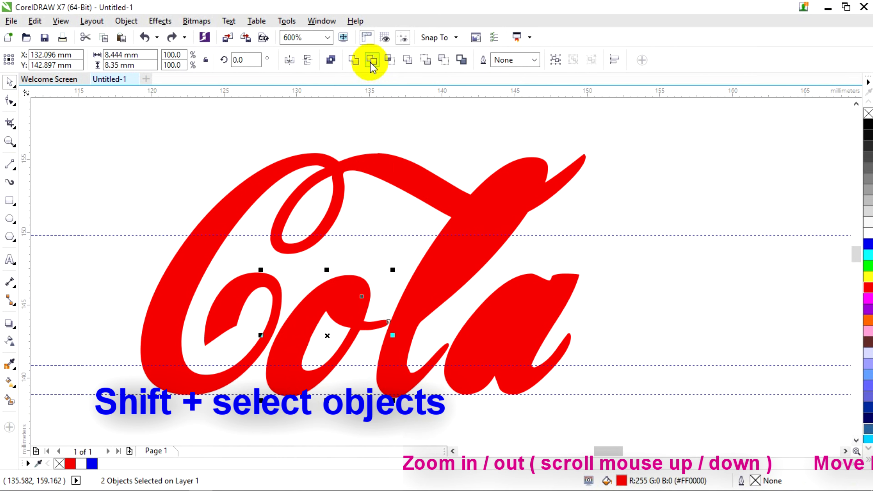
{"action": "left_click", "coordinate": [357, 254]}
{"action": "left_click_drag", "start_coordinate": [357, 253], "coordinate": [385, 321]}
Send the outer shape of the l to the back, behind its counter shape.
{"action": "left_click_drag", "start_coordinate": [452, 266], "coordinate": [605, 205]}
{"action": "key", "text": "ctrl+z"}
{"action": "right_click", "coordinate": [431, 263]}
{"action": "mouse_move", "coordinate": [564, 351]}
{"action": "left_click", "coordinate": [593, 364]}
Trim the l with its long counter shape and delete the leftover piece.
{"action": "left_click", "coordinate": [468, 292]}
{"action": "left_click", "coordinate": [399, 331], "text": "shift"}
{"action": "left_click", "coordinate": [369, 63]}
{"action": "left_click", "coordinate": [371, 121]}
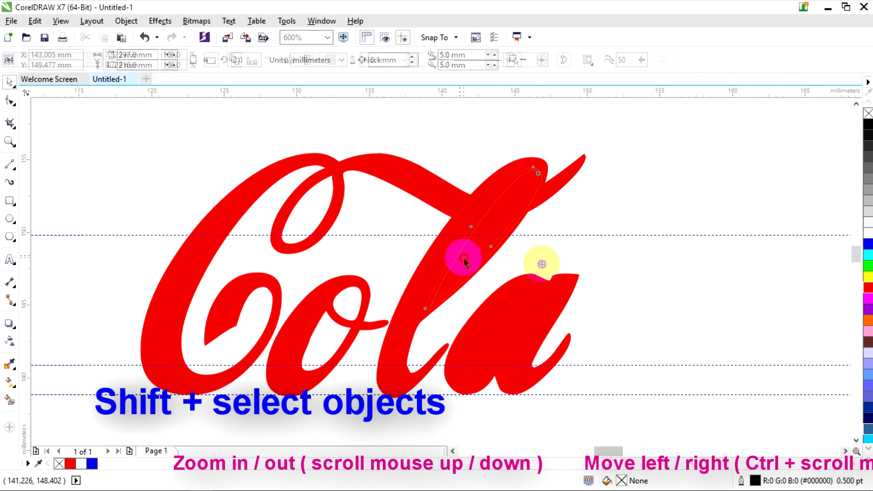
{"action": "left_click_drag", "start_coordinate": [463, 258], "coordinate": [630, 276]}
{"action": "right_click", "coordinate": [629, 277]}
{"action": "left_click", "coordinate": [642, 298]}
Remove the surplus corner node at the inner foot of the l and smooth the curve there.
{"action": "scroll", "coordinate": [400, 376], "scroll_direction": "up", "scroll_amount": 1}
{"action": "key", "text": "F10"}
{"action": "left_click", "coordinate": [399, 351]}
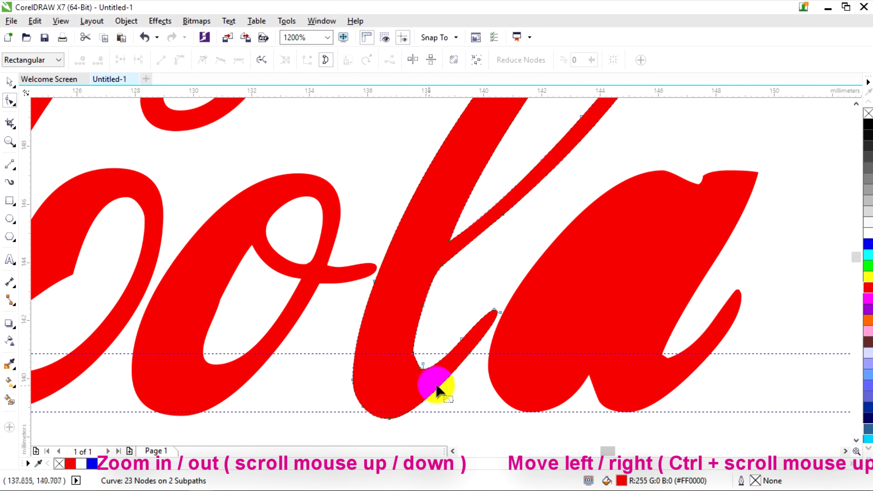
{"action": "scroll", "coordinate": [399, 351], "scroll_direction": "up", "scroll_amount": 3}
{"action": "right_click", "coordinate": [386, 341]}
{"action": "left_click", "coordinate": [452, 168]}
{"action": "left_click", "coordinate": [405, 378]}
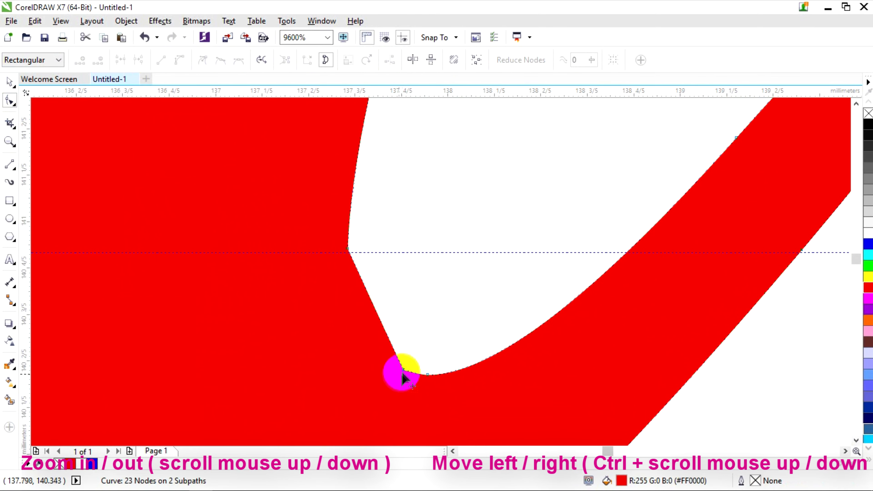
{"action": "scroll", "coordinate": [360, 337], "scroll_direction": "down", "scroll_amount": 4}
{"action": "left_click_drag", "start_coordinate": [347, 327], "coordinate": [326, 315]}
{"action": "key", "text": "space"}
Round the inner top corner of the l's loop by adjusting the curve between its nodes.
{"action": "scroll", "coordinate": [327, 311], "scroll_direction": "up", "scroll_amount": 1}
{"action": "scroll", "coordinate": [327, 310], "scroll_direction": "down", "scroll_amount": 1}
{"action": "left_click", "coordinate": [454, 201]}
{"action": "scroll", "coordinate": [443, 242], "scroll_direction": "left", "scroll_amount": 1}
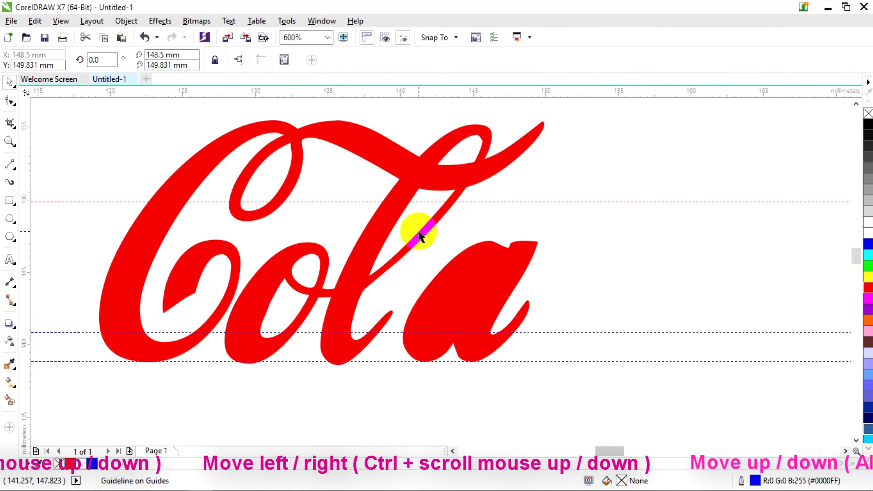
{"action": "scroll", "coordinate": [484, 133], "scroll_direction": "up", "scroll_amount": 2}
{"action": "left_click", "coordinate": [483, 135]}
{"action": "left_click", "coordinate": [10, 100]}
{"action": "scroll", "coordinate": [487, 155], "scroll_direction": "up", "scroll_amount": 2}
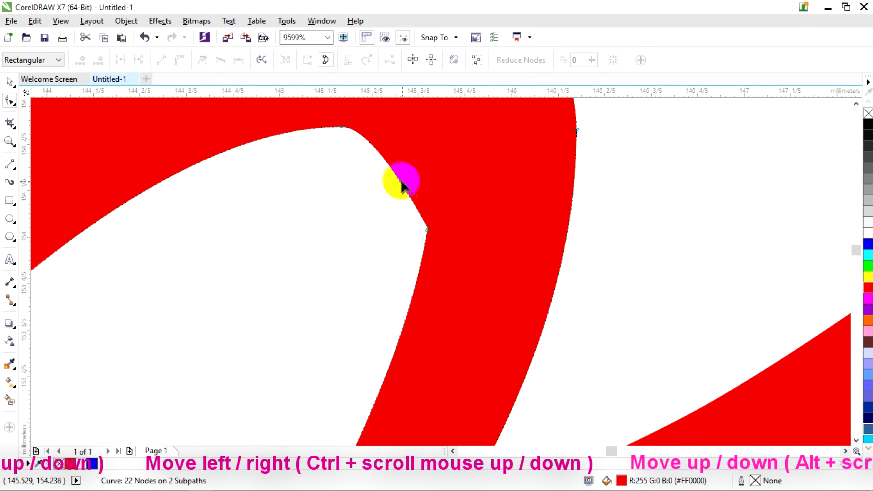
{"action": "left_click", "coordinate": [399, 164]}
{"action": "left_click_drag", "start_coordinate": [427, 229], "coordinate": [437, 119]}
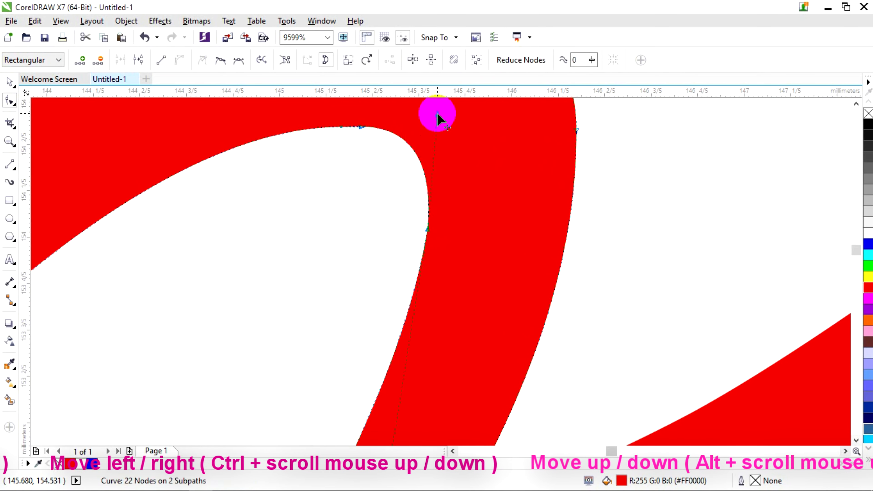
{"action": "scroll", "coordinate": [352, 205], "scroll_direction": "down", "scroll_amount": 5}
{"action": "scroll", "coordinate": [338, 296], "scroll_direction": "up", "scroll_amount": 3}
{"action": "scroll", "coordinate": [337, 320], "scroll_direction": "down", "scroll_amount": 1}
Send the outer shape of the final a in Cola to the back, behind its counter shape.
{"action": "left_click", "coordinate": [9, 83]}
{"action": "right_click", "coordinate": [408, 304]}
{"action": "mouse_move", "coordinate": [499, 348]}
{"action": "left_click", "coordinate": [612, 362]}
{"action": "left_click", "coordinate": [697, 137]}
{"action": "left_click_drag", "start_coordinate": [376, 306], "coordinate": [569, 271]}
{"action": "key", "text": "ctrl+z"}
Trim the final a with its counter shape and delete the leftover piece.
{"action": "left_click", "coordinate": [270, 338], "text": "shift"}
{"action": "left_click", "coordinate": [373, 57]}
{"action": "left_click", "coordinate": [650, 215]}
{"action": "left_click_drag", "start_coordinate": [395, 251], "coordinate": [630, 206]}
{"action": "right_click", "coordinate": [633, 205]}
{"action": "left_click", "coordinate": [670, 302]}
{"action": "scroll", "coordinate": [327, 299], "scroll_direction": "down", "scroll_amount": 1}
{"action": "scroll", "coordinate": [310, 329], "scroll_direction": "up", "scroll_amount": 1}
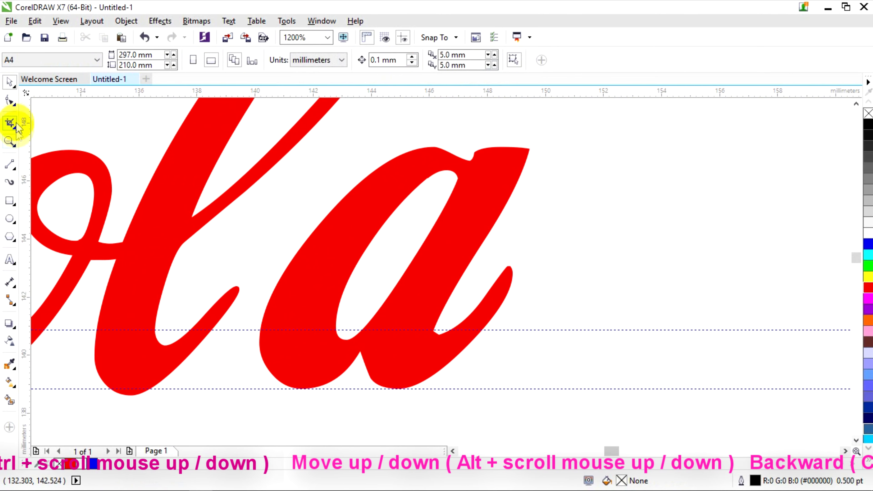
Smooth the lower inner curves of the final a by removing surplus corner nodes.
{"action": "left_click", "coordinate": [10, 101]}
{"action": "left_click", "coordinate": [341, 288]}
{"action": "scroll", "coordinate": [374, 372], "scroll_direction": "up", "scroll_amount": 1}
{"action": "left_click", "coordinate": [368, 385]}
{"action": "left_click", "coordinate": [347, 330]}
{"action": "scroll", "coordinate": [429, 343], "scroll_direction": "down", "scroll_amount": 1}
{"action": "scroll", "coordinate": [470, 319], "scroll_direction": "up", "scroll_amount": 4}
{"action": "left_click_drag", "start_coordinate": [309, 247], "coordinate": [404, 361]}
{"action": "left_click", "coordinate": [345, 333]}
{"action": "scroll", "coordinate": [357, 339], "scroll_direction": "down", "scroll_amount": 3}
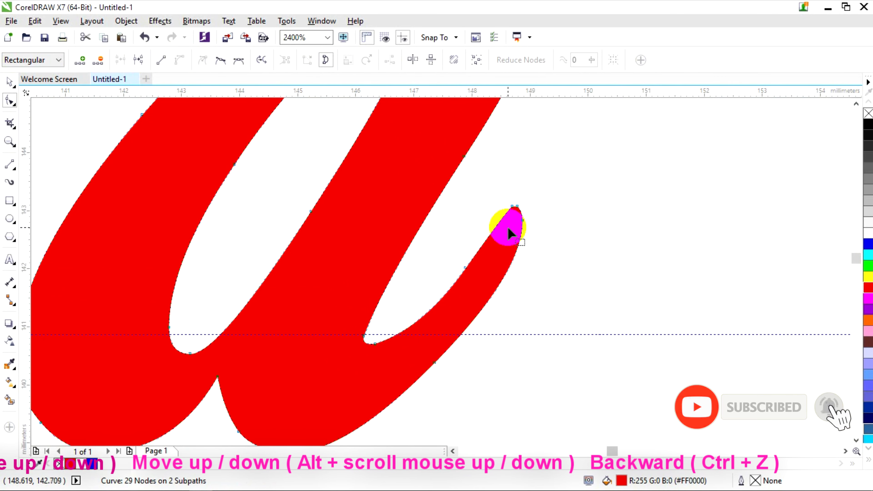
Delete surplus nodes at the tip of the final a's end stroke and pull it into a flat, sharp-cornered end.
{"action": "left_click", "coordinate": [98, 61]}
{"action": "scroll", "coordinate": [516, 218], "scroll_direction": "up", "scroll_amount": 2}
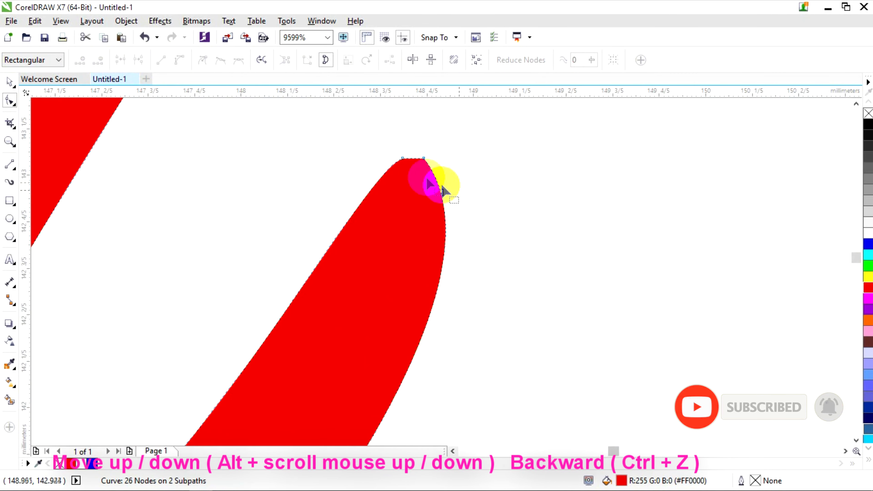
{"action": "left_click_drag", "start_coordinate": [444, 159], "coordinate": [445, 159]}
{"action": "scroll", "coordinate": [448, 263], "scroll_direction": "down", "scroll_amount": 3}
{"action": "scroll", "coordinate": [403, 253], "scroll_direction": "up", "scroll_amount": 3}
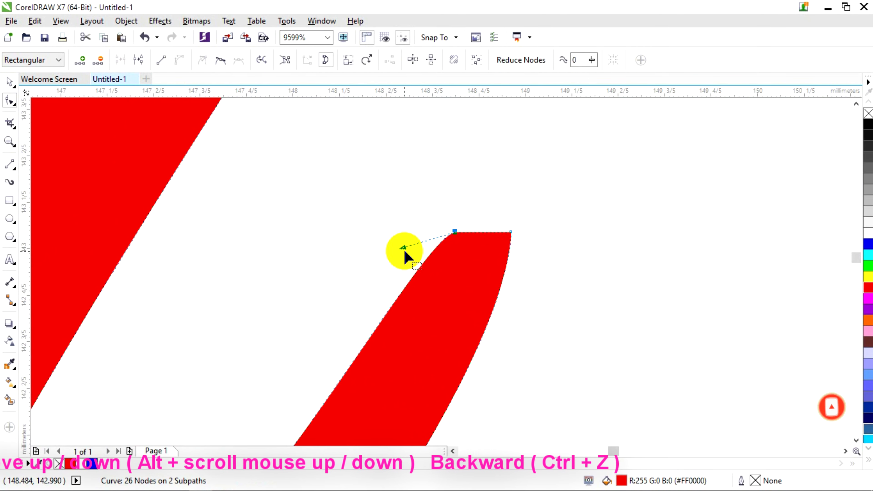
{"action": "scroll", "coordinate": [443, 266], "scroll_direction": "down", "scroll_amount": 1}
Delete the surplus node on the a's top shoulder and align its stem's upper corner with a guideline along the top.
{"action": "scroll", "coordinate": [444, 268], "scroll_direction": "down", "scroll_amount": 3}
{"action": "scroll", "coordinate": [443, 238], "scroll_direction": "up", "scroll_amount": 3}
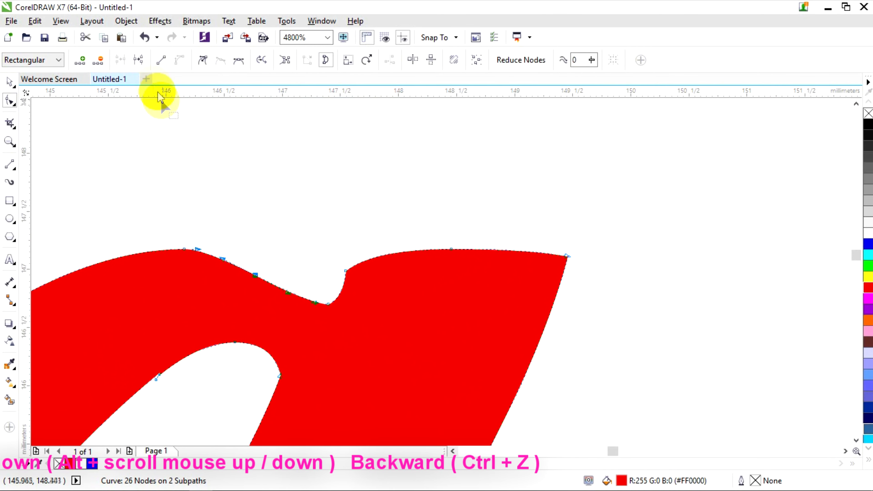
{"action": "left_click_drag", "start_coordinate": [287, 298], "coordinate": [287, 299]}
{"action": "left_click", "coordinate": [98, 61]}
{"action": "left_click", "coordinate": [345, 271]}
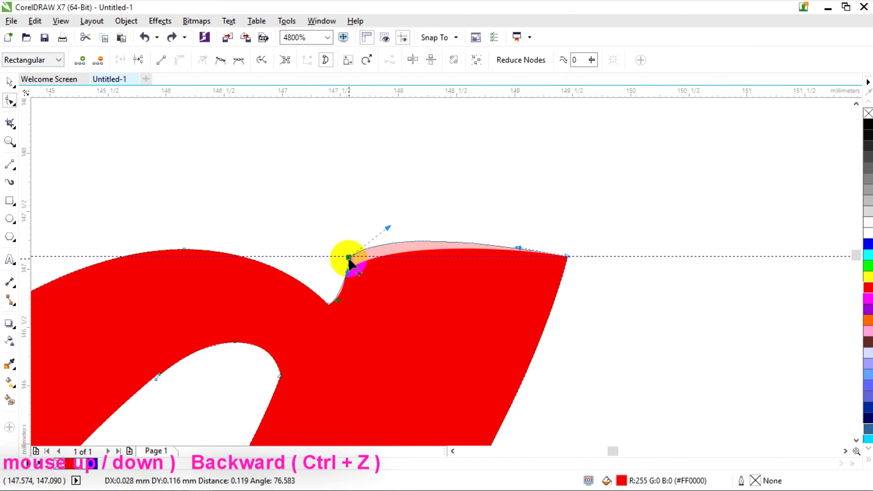
{"action": "left_click_drag", "start_coordinate": [349, 261], "coordinate": [349, 257]}
{"action": "scroll", "coordinate": [511, 258], "scroll_direction": "down", "scroll_amount": 4}
{"action": "key", "text": "space"}
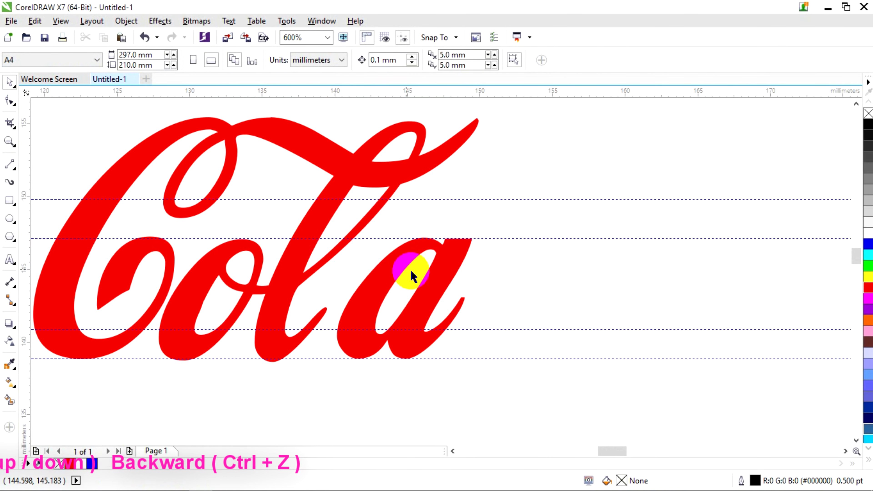
Move the final a against the l, and trim the C's swash with the l where they cross.
{"action": "scroll", "coordinate": [107, 273], "scroll_direction": "down", "scroll_amount": 1}
{"action": "scroll", "coordinate": [492, 348], "scroll_direction": "up", "scroll_amount": 2}
{"action": "scroll", "coordinate": [493, 347], "scroll_direction": "up", "scroll_amount": 2}
{"action": "scroll", "coordinate": [499, 341], "scroll_direction": "down", "scroll_amount": 1}
{"action": "left_click", "coordinate": [279, 156], "text": "shift"}
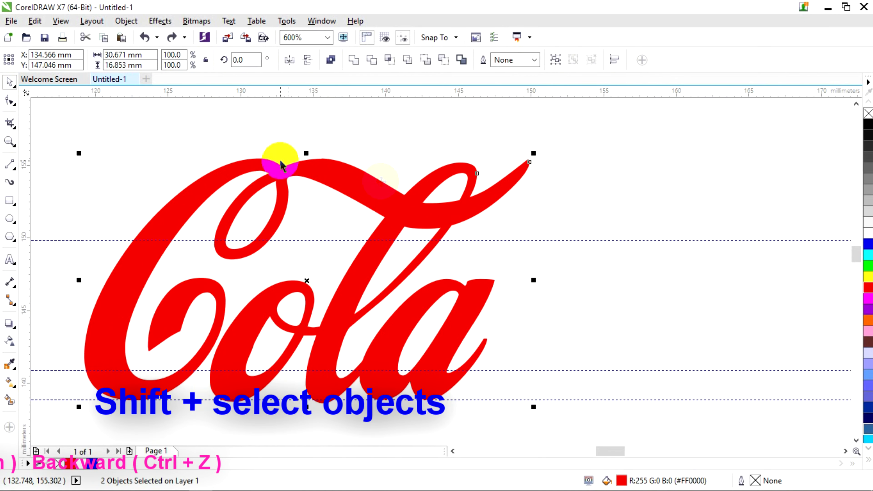
{"action": "left_click", "coordinate": [370, 59]}
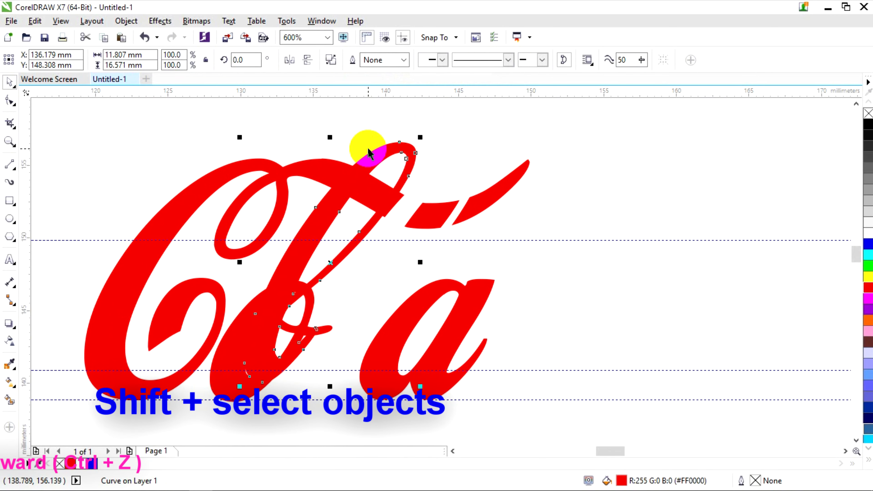
Pull back the cut end of the C's swash to leave a gap before the l's stem.
{"action": "scroll", "coordinate": [146, 170], "scroll_direction": "up", "scroll_amount": 1}
{"action": "key", "text": "F10"}
{"action": "scroll", "coordinate": [292, 181], "scroll_direction": "up", "scroll_amount": 1}
{"action": "left_click_drag", "start_coordinate": [302, 291], "coordinate": [395, 299]}
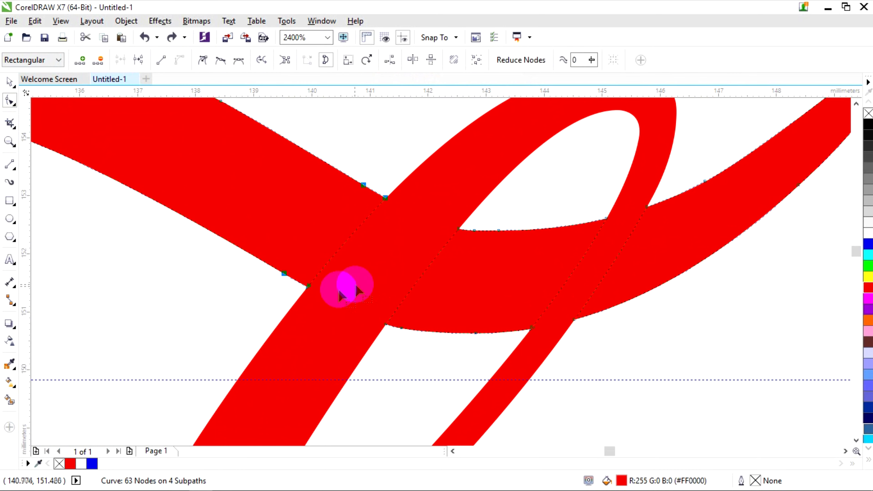
{"action": "left_click_drag", "start_coordinate": [286, 275], "coordinate": [288, 274]}
Shorten the start of the swash's middle piece to leave a matching gap after the l's stem.
{"action": "left_click", "coordinate": [498, 236]}
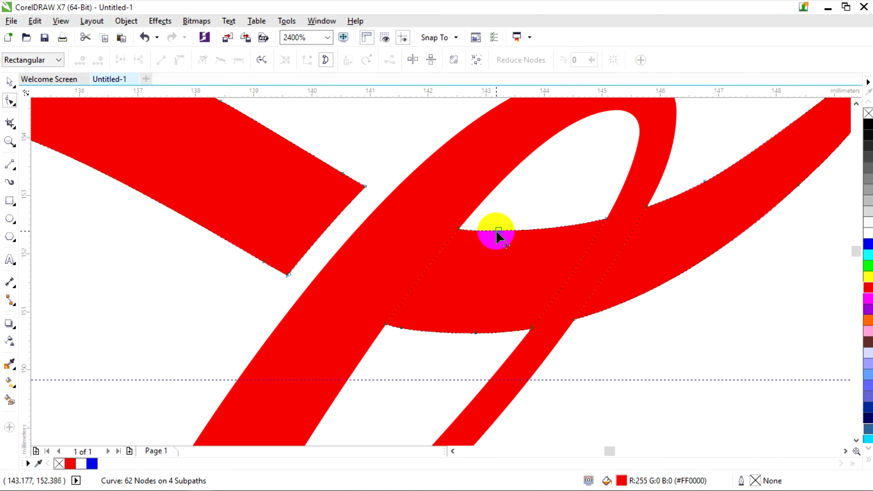
{"action": "left_click", "coordinate": [387, 324]}
{"action": "left_click_drag", "start_coordinate": [414, 327], "coordinate": [414, 329]}
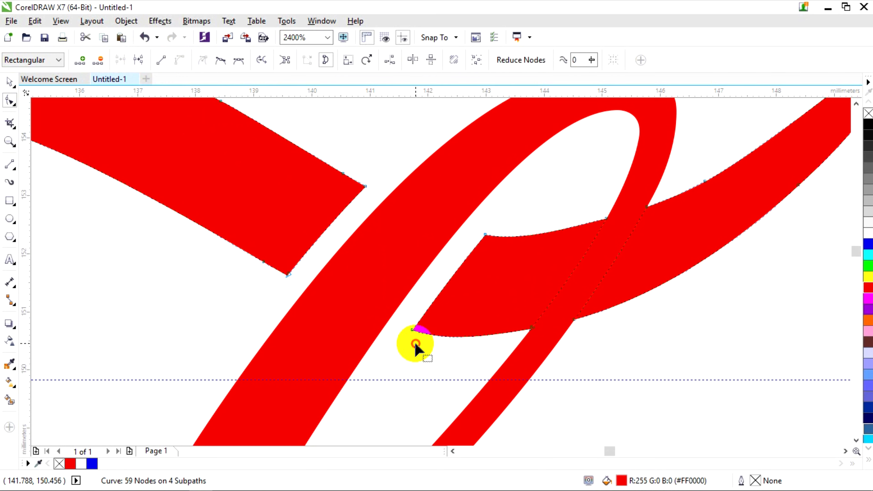
{"action": "scroll", "coordinate": [525, 246], "scroll_direction": "down", "scroll_amount": 2}
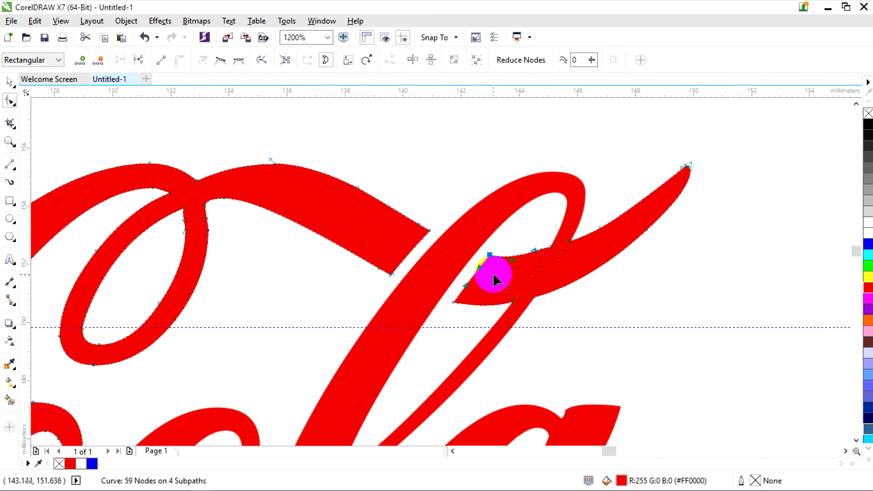
{"action": "scroll", "coordinate": [495, 279], "scroll_direction": "up", "scroll_amount": 2}
{"action": "left_click", "coordinate": [459, 304]}
{"action": "scroll", "coordinate": [491, 302], "scroll_direction": "down", "scroll_amount": 5}
{"action": "scroll", "coordinate": [372, 260], "scroll_direction": "up", "scroll_amount": 5}
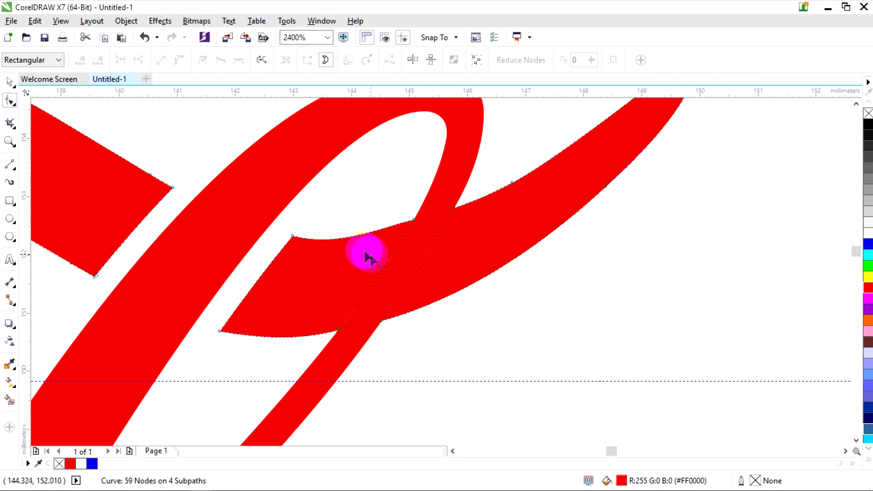
Draw two straight lines bridging the swash's upper and lower edges where the l's thin stroke crosses it.
{"action": "left_click", "coordinate": [10, 82]}
{"action": "left_click", "coordinate": [404, 284]}
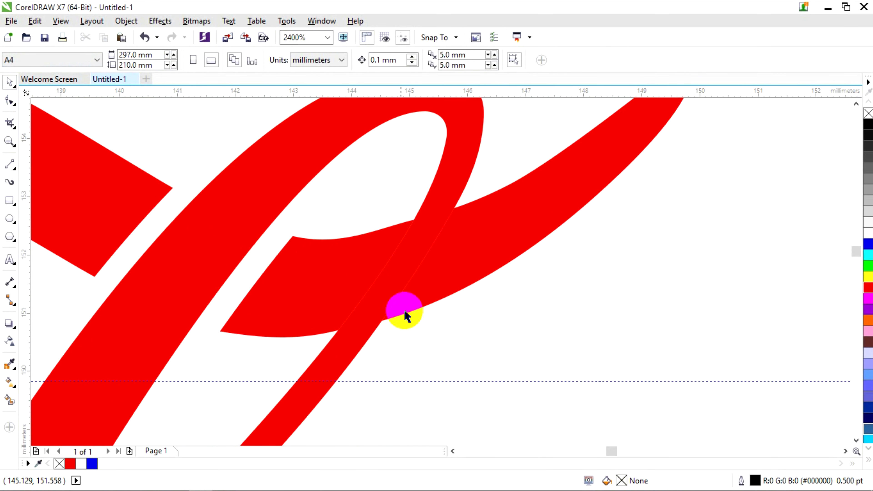
{"action": "left_click", "coordinate": [13, 163]}
{"action": "left_click", "coordinate": [67, 179]}
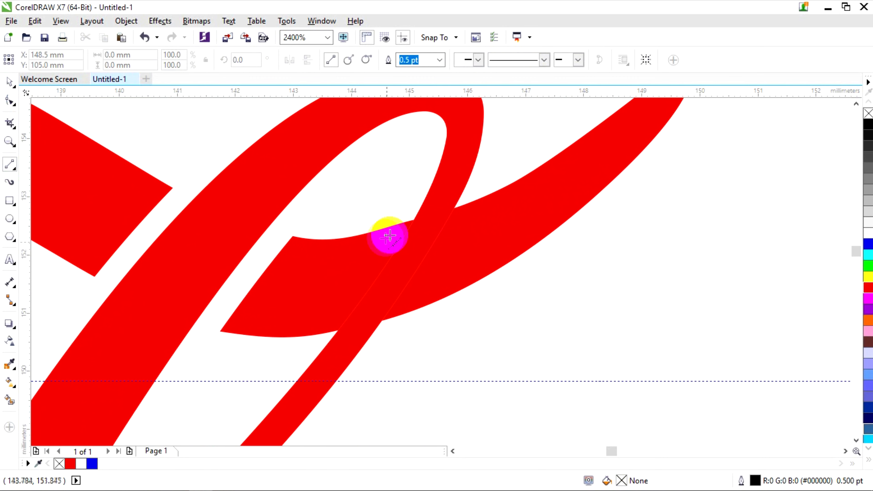
{"action": "left_click_drag", "start_coordinate": [459, 213], "coordinate": [454, 209]}
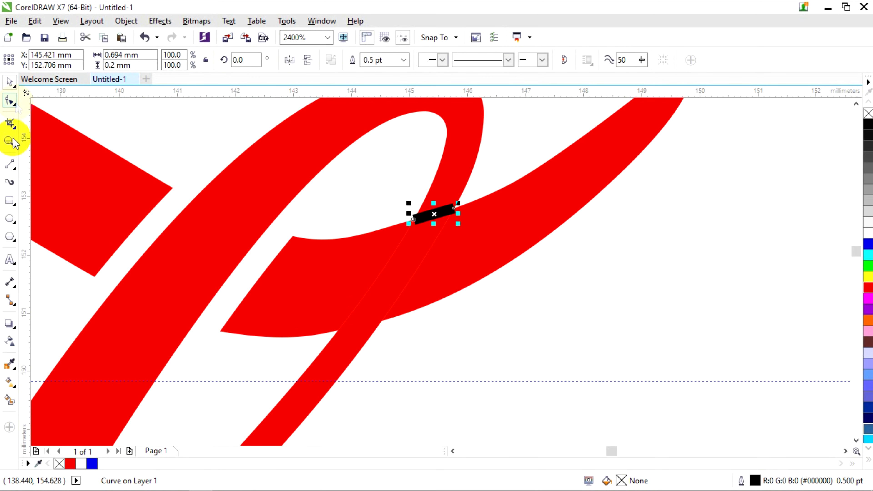
{"action": "left_click_drag", "start_coordinate": [337, 330], "coordinate": [384, 321]}
Convert the lower bridging line to a curve and bend it along the swash's lower edge.
{"action": "key", "text": "F10"}
{"action": "right_click", "coordinate": [368, 328]}
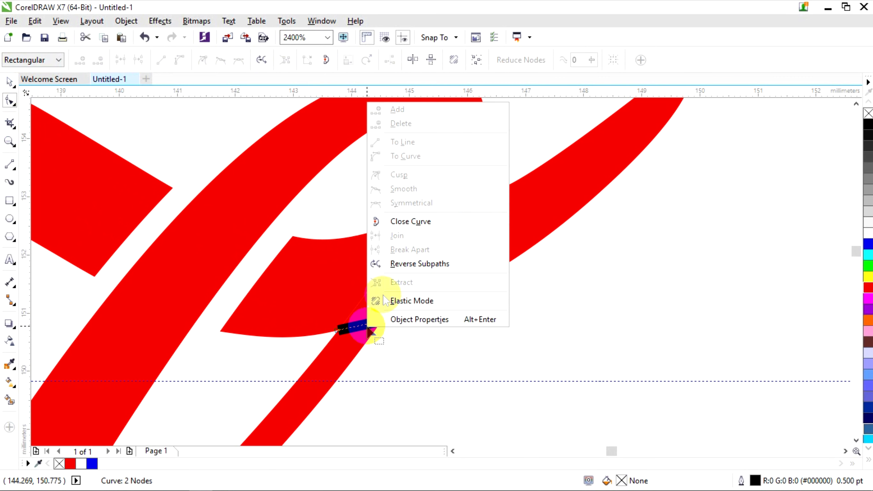
{"action": "left_click", "coordinate": [347, 329]}
{"action": "right_click", "coordinate": [347, 329]}
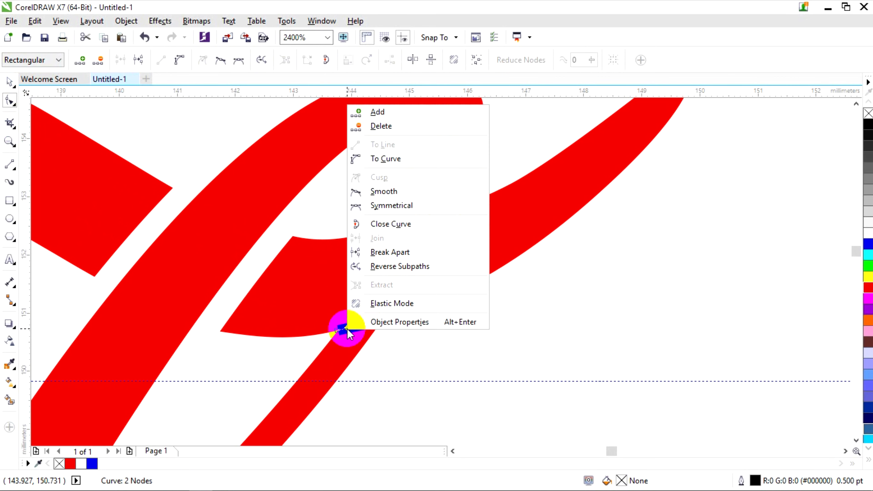
{"action": "left_click", "coordinate": [333, 306]}
Convert the upper bridging line to a curve and bend it along the swash's upper edge.
{"action": "scroll", "coordinate": [362, 331], "scroll_direction": "up", "scroll_amount": 3}
{"action": "scroll", "coordinate": [362, 331], "scroll_direction": "down", "scroll_amount": 2}
{"action": "left_click", "coordinate": [520, 172]}
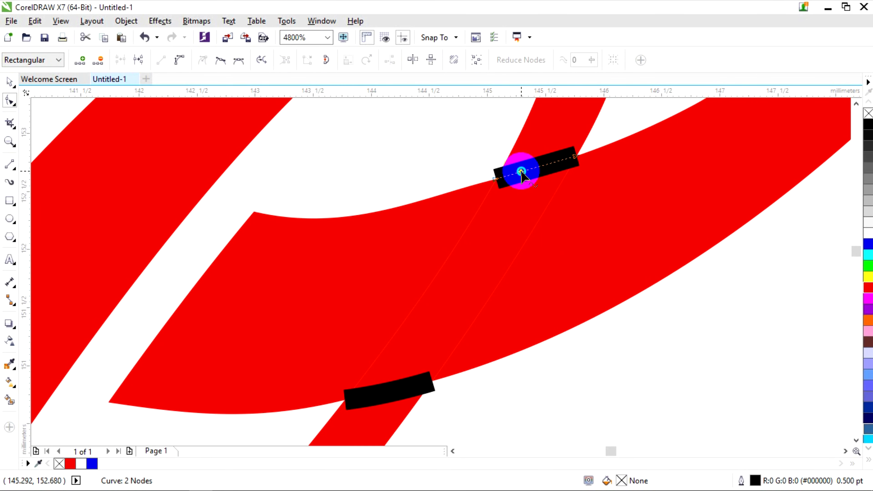
{"action": "right_click", "coordinate": [521, 172]}
{"action": "left_click", "coordinate": [555, 228]}
{"action": "left_click_drag", "start_coordinate": [540, 169], "coordinate": [527, 179]}
Use Smart Fill to fill the area enclosed between the two bridging curves with white.
{"action": "scroll", "coordinate": [539, 170], "scroll_direction": "up", "scroll_amount": 3}
{"action": "scroll", "coordinate": [491, 238], "scroll_direction": "down", "scroll_amount": 3}
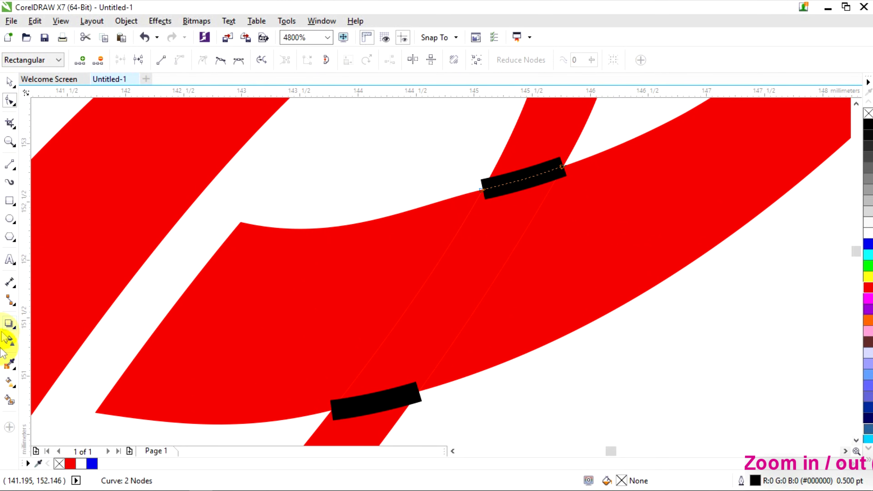
{"action": "left_click", "coordinate": [9, 399]}
{"action": "left_click", "coordinate": [438, 322]}
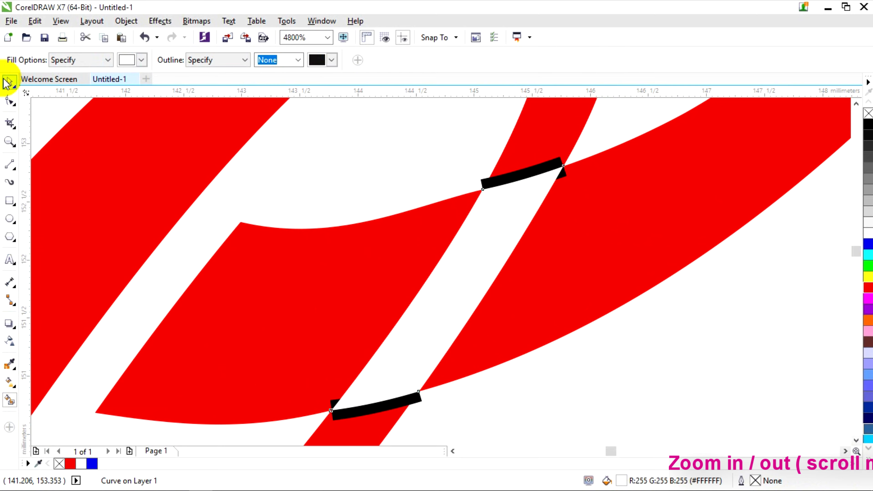
Remove the two black bridging curves where the l's thin stroke crosses the swash.
{"action": "left_click", "coordinate": [7, 82]}
{"action": "scroll", "coordinate": [481, 299], "scroll_direction": "down", "scroll_amount": 1}
{"action": "left_click_drag", "start_coordinate": [428, 350], "coordinate": [536, 375]}
{"action": "right_click", "coordinate": [536, 375]}
{"action": "left_click", "coordinate": [587, 244]}
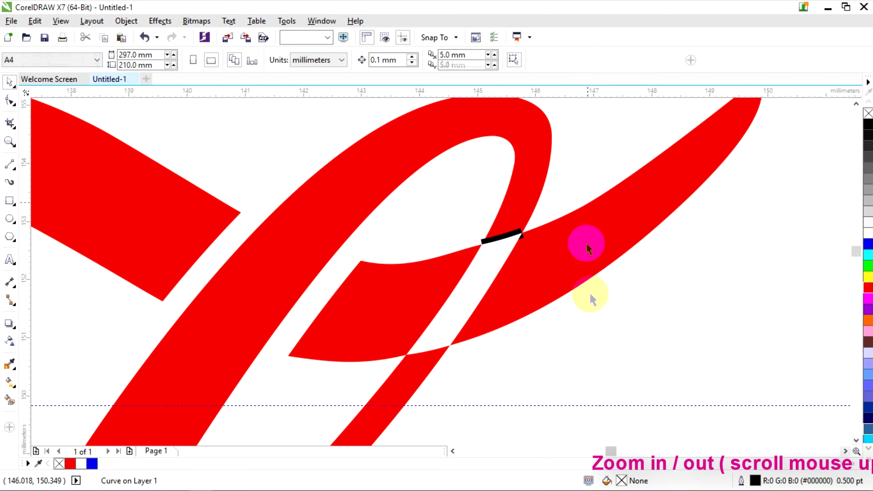
{"action": "left_click_drag", "start_coordinate": [502, 237], "coordinate": [596, 306]}
{"action": "right_click", "coordinate": [596, 306]}
{"action": "left_click", "coordinate": [649, 302]}
Fill the white patch at the crossing with red and weld it to the swash shape.
{"action": "left_click", "coordinate": [494, 303]}
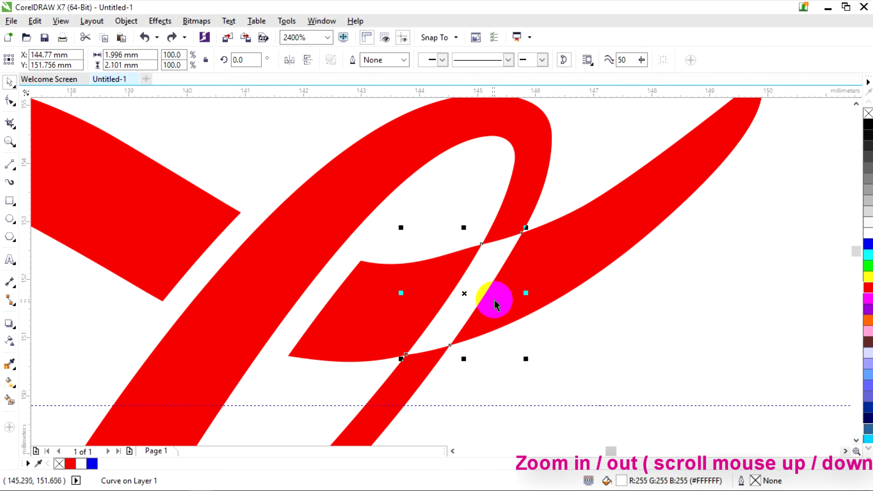
{"action": "left_click", "coordinate": [467, 312]}
{"action": "left_click", "coordinate": [868, 288]}
{"action": "left_click", "coordinate": [592, 245], "text": "shift"}
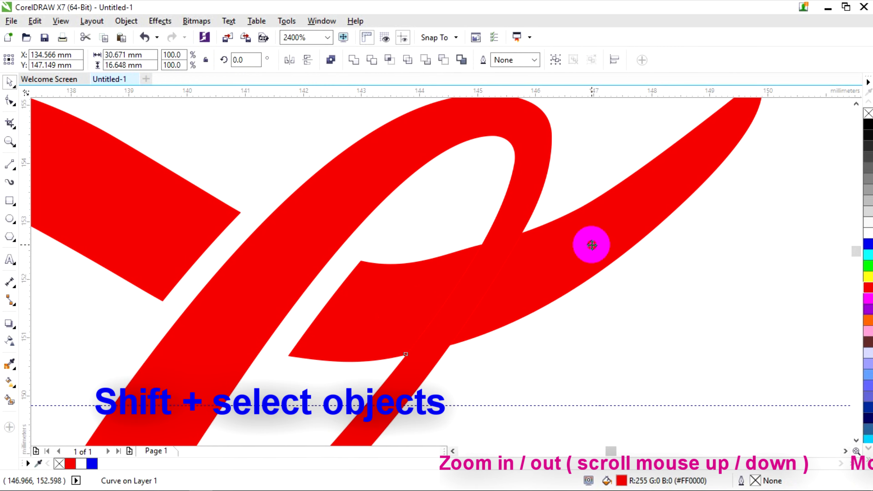
{"action": "scroll", "coordinate": [409, 284], "scroll_direction": "down", "scroll_amount": 1}
{"action": "left_click", "coordinate": [352, 61]}
{"action": "left_click", "coordinate": [526, 263]}
Trim the l using the swash shape that crosses it.
{"action": "left_click", "coordinate": [458, 286]}
{"action": "left_click", "coordinate": [405, 214], "text": "shift"}
{"action": "left_click", "coordinate": [369, 61]}
{"action": "left_click", "coordinate": [353, 119]}
{"action": "left_click_drag", "start_coordinate": [462, 237], "coordinate": [509, 191]}
{"action": "key", "text": "ctrl+z"}
{"action": "left_click", "coordinate": [521, 322]}
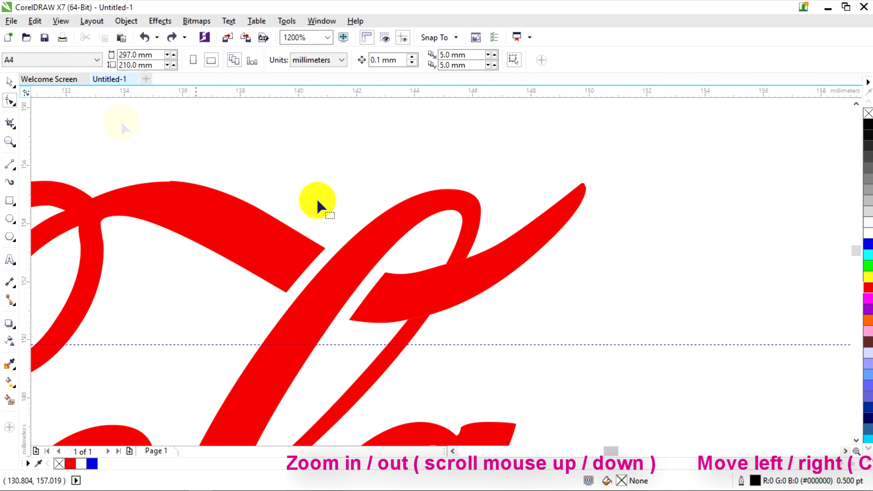
Edit the nodes at the l's lower cut end, beneath the swash, to open a gap there.
{"action": "left_click", "coordinate": [408, 317]}
{"action": "scroll", "coordinate": [408, 317], "scroll_direction": "up", "scroll_amount": 3}
{"action": "scroll", "coordinate": [321, 296], "scroll_direction": "down", "scroll_amount": 1}
{"action": "left_click_drag", "start_coordinate": [301, 302], "coordinate": [425, 353]}
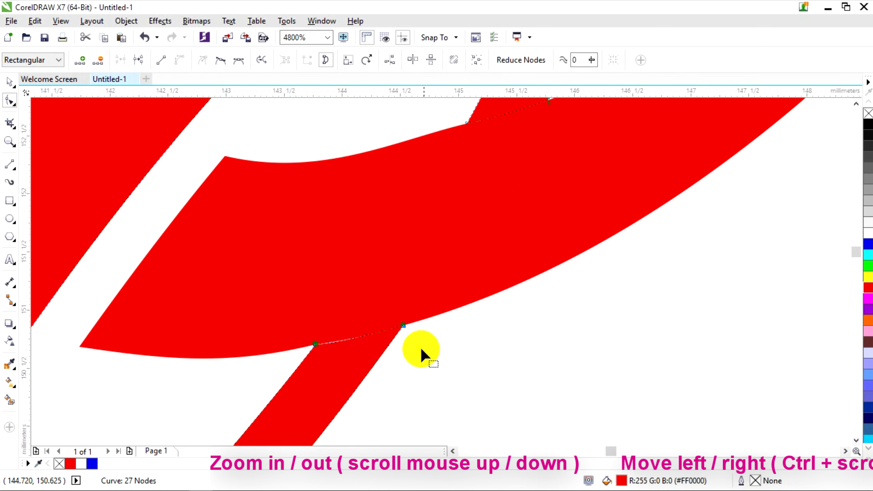
{"action": "scroll", "coordinate": [382, 354], "scroll_direction": "down", "scroll_amount": 2}
{"action": "scroll", "coordinate": [440, 263], "scroll_direction": "up", "scroll_amount": 2}
Delete the surplus node at the l's upper cut end and move that end away from the swash.
{"action": "left_click", "coordinate": [382, 365]}
{"action": "left_click", "coordinate": [98, 60]}
{"action": "left_click", "coordinate": [381, 364]}
{"action": "scroll", "coordinate": [384, 371], "scroll_direction": "up", "scroll_amount": 1}
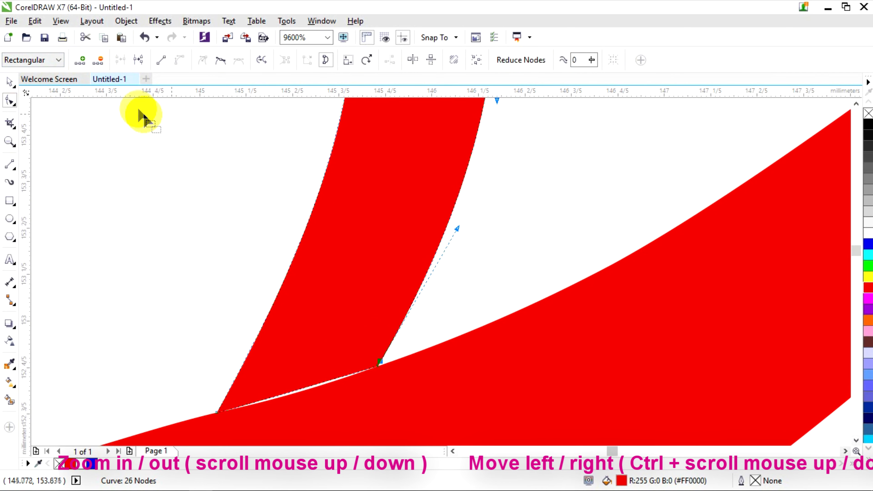
{"action": "left_click", "coordinate": [98, 60]}
{"action": "left_click_drag", "start_coordinate": [172, 310], "coordinate": [423, 409]}
{"action": "left_click_drag", "start_coordinate": [378, 323], "coordinate": [429, 224]}
Delete the surplus nodes along the swash's edges around the former crossing with the l.
{"action": "scroll", "coordinate": [408, 256], "scroll_direction": "down", "scroll_amount": 2}
{"action": "left_click", "coordinate": [408, 265]}
{"action": "scroll", "coordinate": [408, 227], "scroll_direction": "down", "scroll_amount": 2}
{"action": "scroll", "coordinate": [414, 220], "scroll_direction": "up", "scroll_amount": 2}
{"action": "double_click", "coordinate": [412, 195]}
{"action": "left_click", "coordinate": [94, 62]}
{"action": "scroll", "coordinate": [374, 307], "scroll_direction": "down", "scroll_amount": 1}
{"action": "left_click_drag", "start_coordinate": [371, 285], "coordinate": [413, 307]}
{"action": "key", "text": "Delete"}
{"action": "left_click_drag", "start_coordinate": [332, 340], "coordinate": [381, 361]}
{"action": "left_click", "coordinate": [98, 60]}
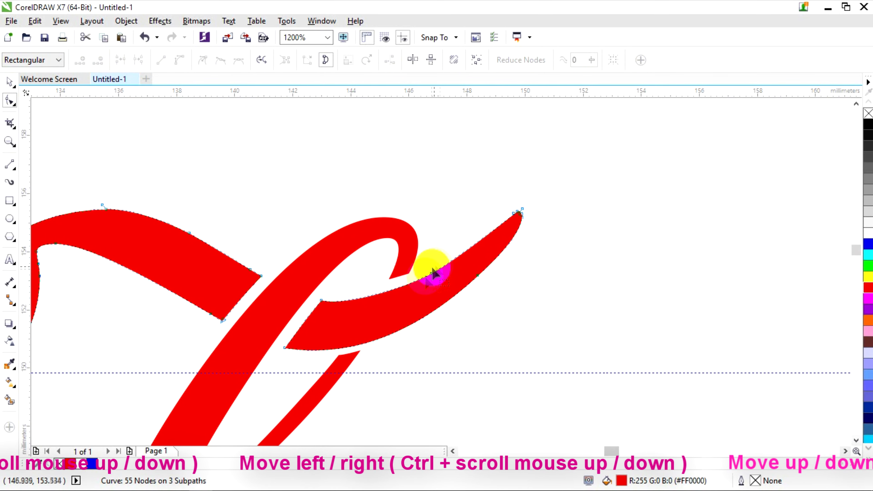
{"action": "key", "text": "Delete"}
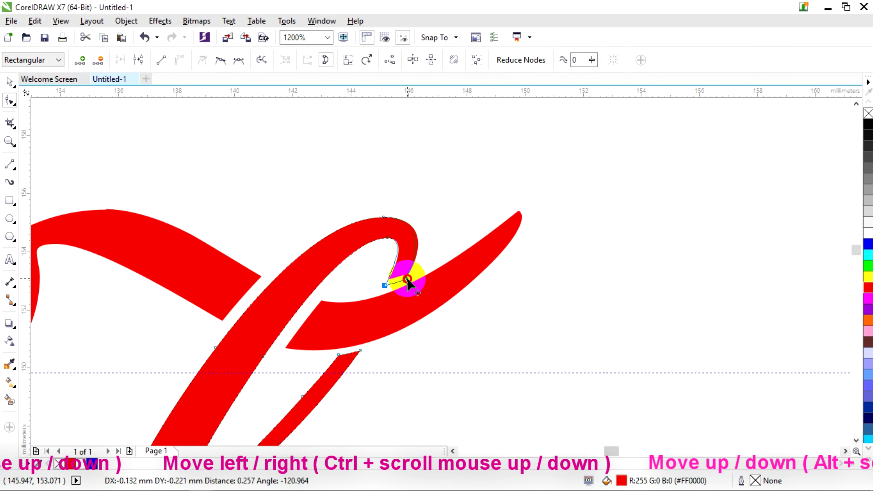
Reposition the node at the l's upper cut end and delete a surplus node on the swash's edge.
{"action": "left_click_drag", "start_coordinate": [407, 278], "coordinate": [407, 279]}
{"action": "scroll", "coordinate": [409, 274], "scroll_direction": "up", "scroll_amount": 1}
{"action": "left_click", "coordinate": [404, 283]}
{"action": "left_click", "coordinate": [462, 322]}
{"action": "left_click", "coordinate": [543, 277]}
{"action": "left_click", "coordinate": [103, 60]}
Delete the extra nodes at the swash's pointed tip to smooth its outline.
{"action": "scroll", "coordinate": [641, 153], "scroll_direction": "up", "scroll_amount": 2}
{"action": "left_click_drag", "start_coordinate": [640, 153], "coordinate": [592, 124]}
{"action": "key", "text": "Delete"}
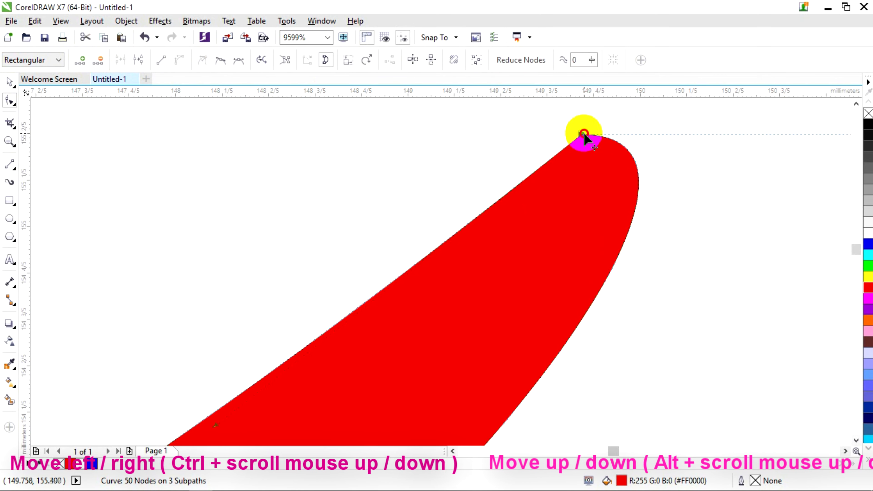
{"action": "scroll", "coordinate": [588, 151], "scroll_direction": "down", "scroll_amount": 2}
{"action": "scroll", "coordinate": [502, 225], "scroll_direction": "down", "scroll_amount": 3}
{"action": "left_click", "coordinate": [10, 83]}
{"action": "left_click", "coordinate": [502, 225]}
{"action": "key", "text": "Delete"}
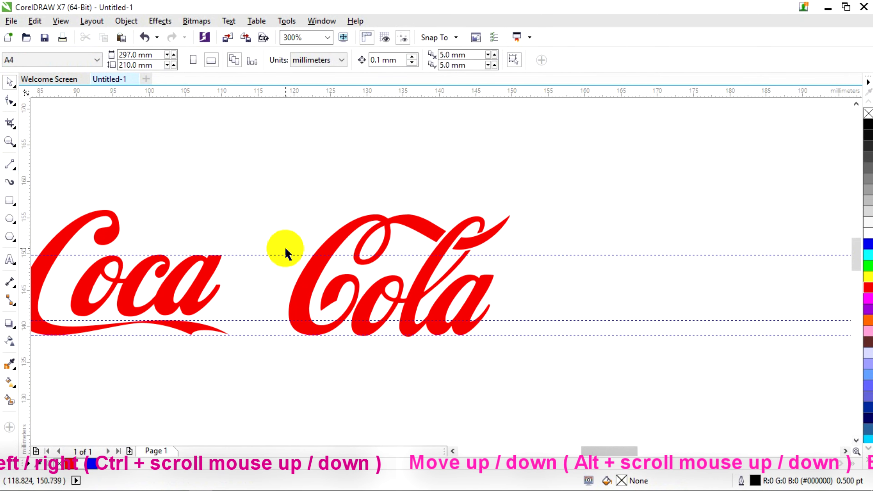
Draw a square of about 3 mm and place it between the words Coca and Cola.
{"action": "left_click", "coordinate": [10, 202]}
{"action": "left_click_drag", "start_coordinate": [238, 181], "coordinate": [247, 192]}
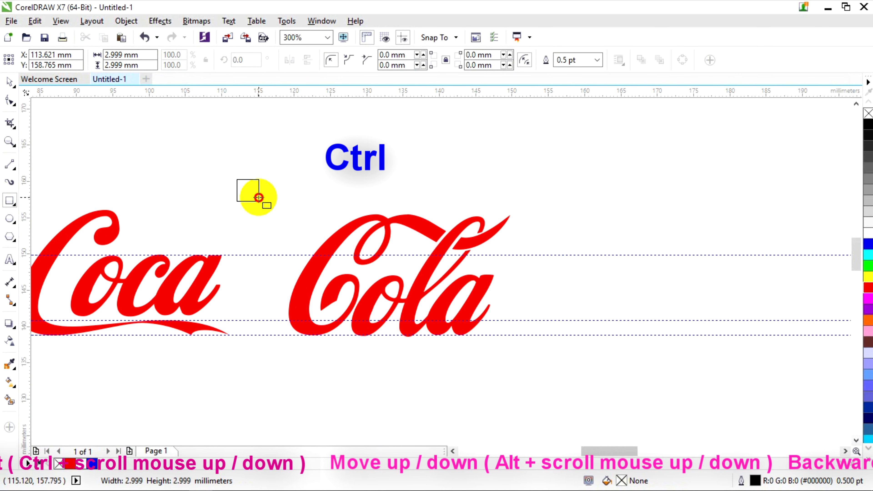
{"action": "left_click", "coordinate": [9, 83]}
{"action": "scroll", "coordinate": [203, 131], "scroll_direction": "up", "scroll_amount": 2}
{"action": "scroll", "coordinate": [319, 262], "scroll_direction": "down", "scroll_amount": 2}
{"action": "left_click_drag", "start_coordinate": [336, 288], "coordinate": [345, 355]}
Group the four letters of Cola and move the group closer to Coca.
{"action": "left_click_drag", "start_coordinate": [374, 238], "coordinate": [614, 438]}
{"action": "right_click", "coordinate": [540, 366]}
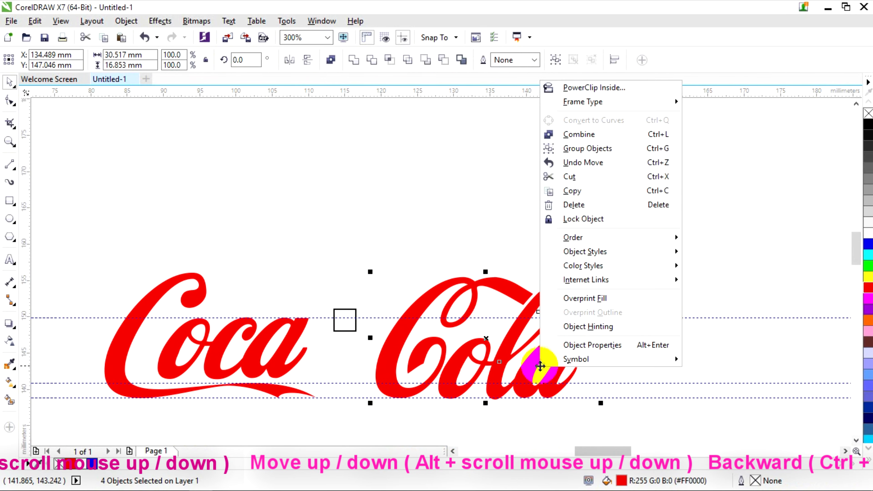
{"action": "left_click", "coordinate": [588, 149]}
{"action": "left_click", "coordinate": [89, 360]}
{"action": "left_click", "coordinate": [115, 358]}
{"action": "left_click_drag", "start_coordinate": [391, 356], "coordinate": [342, 359]}
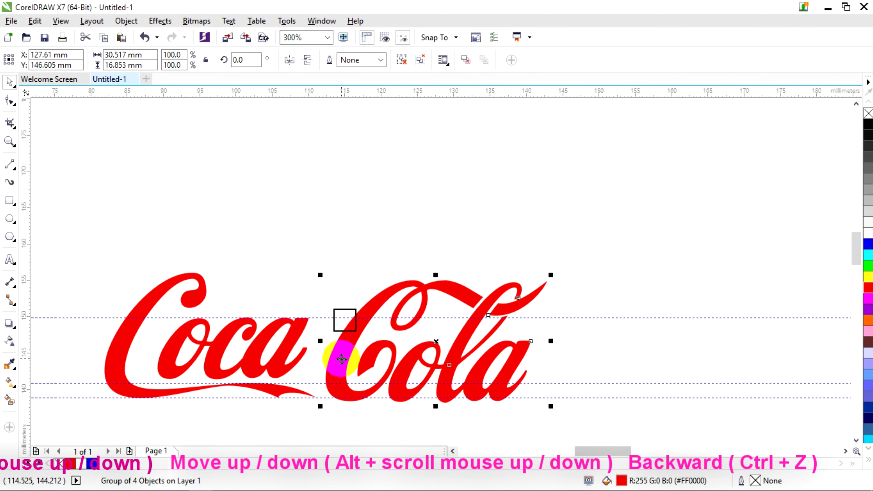
Scale the square between the words to 50% and skew it into a slanted dash.
{"action": "left_click", "coordinate": [305, 243]}
{"action": "scroll", "coordinate": [314, 334], "scroll_direction": "up", "scroll_amount": 1}
{"action": "left_click_drag", "start_coordinate": [375, 285], "coordinate": [361, 302]}
{"action": "scroll", "coordinate": [353, 297], "scroll_direction": "up", "scroll_amount": 1}
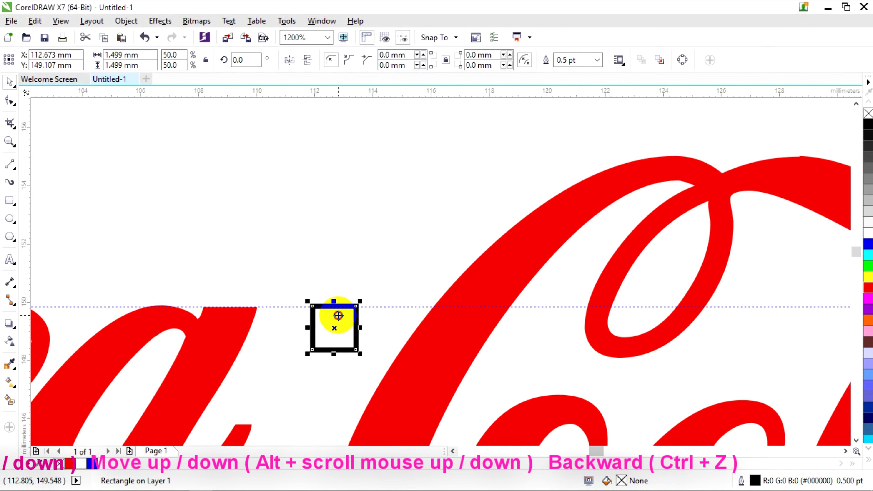
{"action": "left_click", "coordinate": [338, 315]}
{"action": "left_click_drag", "start_coordinate": [333, 353], "coordinate": [312, 354]}
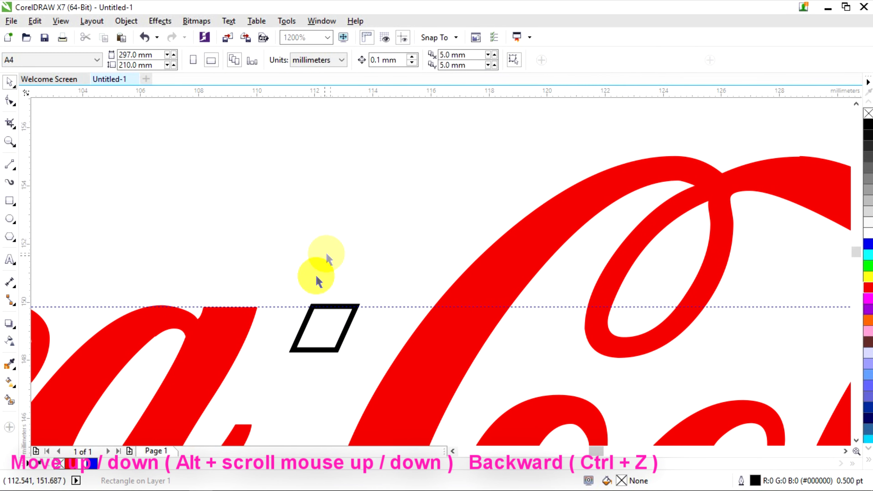
Fill the dash with red without an outline and group it with the words Coca and Cola.
{"action": "left_click", "coordinate": [868, 295]}
{"action": "left_click", "coordinate": [597, 60]}
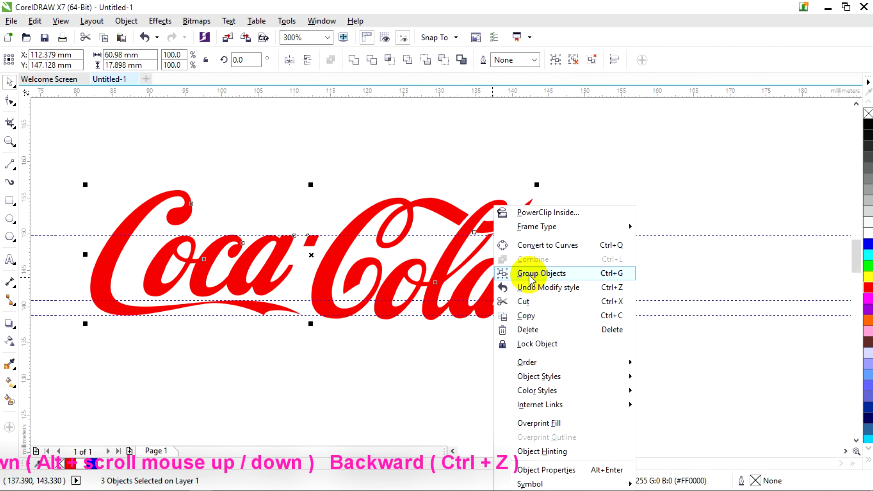
{"action": "left_click", "coordinate": [528, 273]}
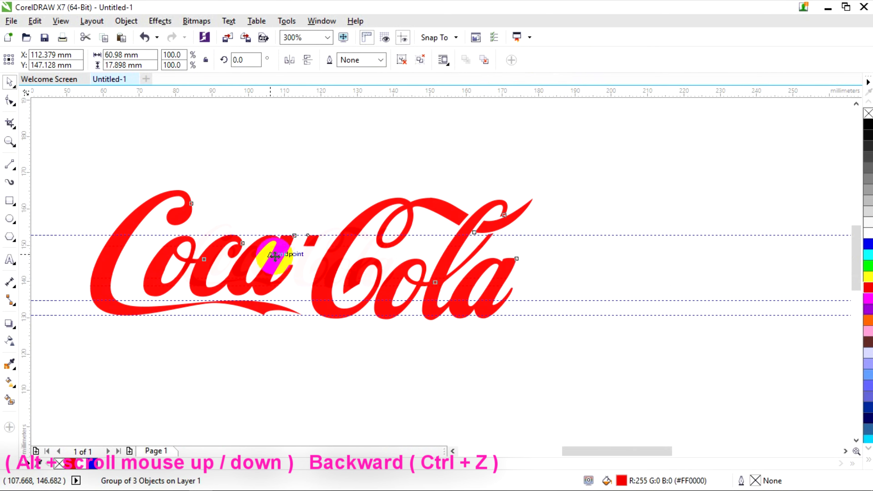
Place the lettering group on the red banner, enlarged to about 267 mm wide and filled with white.
{"action": "scroll", "coordinate": [286, 247], "scroll_direction": "down", "scroll_amount": 3}
{"action": "left_click", "coordinate": [392, 270]}
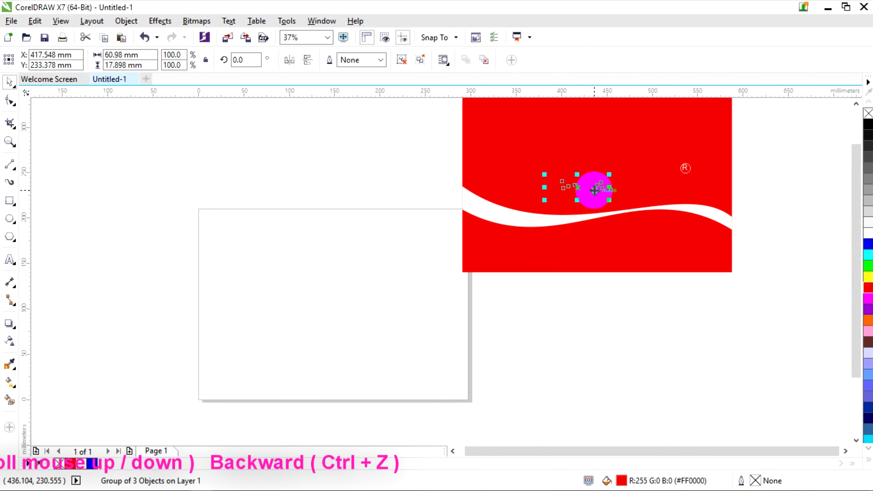
{"action": "scroll", "coordinate": [507, 212], "scroll_direction": "down", "scroll_amount": 3}
{"action": "scroll", "coordinate": [481, 213], "scroll_direction": "up", "scroll_amount": 3}
{"action": "left_click_drag", "start_coordinate": [339, 238], "coordinate": [521, 186]}
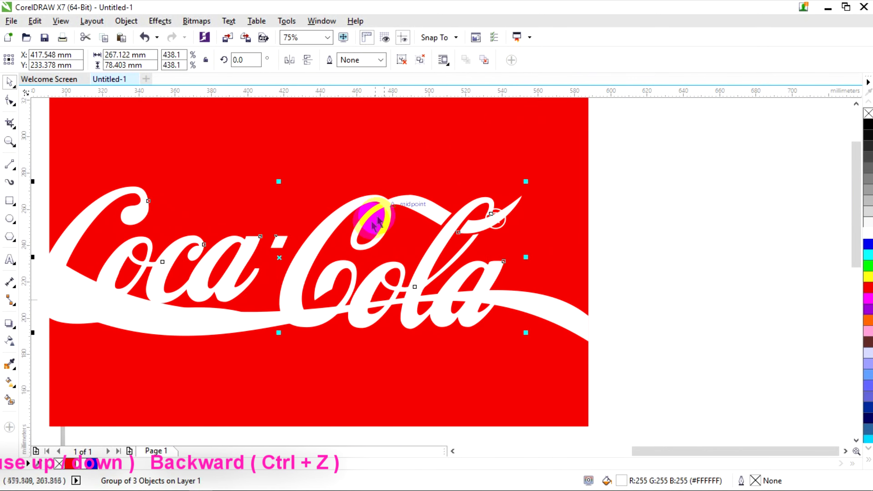
Position the lettering above the wave and move the registered mark out of its way, below the wave.
{"action": "left_click_drag", "start_coordinate": [312, 256], "coordinate": [369, 211]}
{"action": "scroll", "coordinate": [369, 210], "scroll_direction": "down", "scroll_amount": 3}
{"action": "scroll", "coordinate": [369, 210], "scroll_direction": "up", "scroll_amount": 3}
{"action": "left_click", "coordinate": [622, 238]}
{"action": "left_click_drag", "start_coordinate": [499, 231], "coordinate": [421, 368]}
{"action": "scroll", "coordinate": [408, 254], "scroll_direction": "down", "scroll_amount": 1}
{"action": "scroll", "coordinate": [370, 246], "scroll_direction": "up", "scroll_amount": 1}
{"action": "left_click_drag", "start_coordinate": [329, 240], "coordinate": [319, 232]}
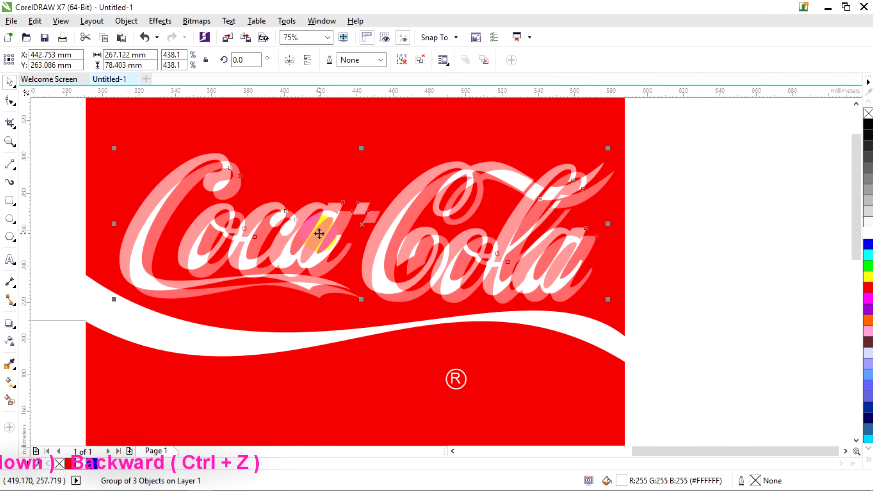
Move the white wave slightly lower on the banner to leave more space beneath the lettering.
{"action": "scroll", "coordinate": [319, 237], "scroll_direction": "down", "scroll_amount": 1}
{"action": "left_click", "coordinate": [326, 295]}
{"action": "scroll", "coordinate": [283, 297], "scroll_direction": "up", "scroll_amount": 3}
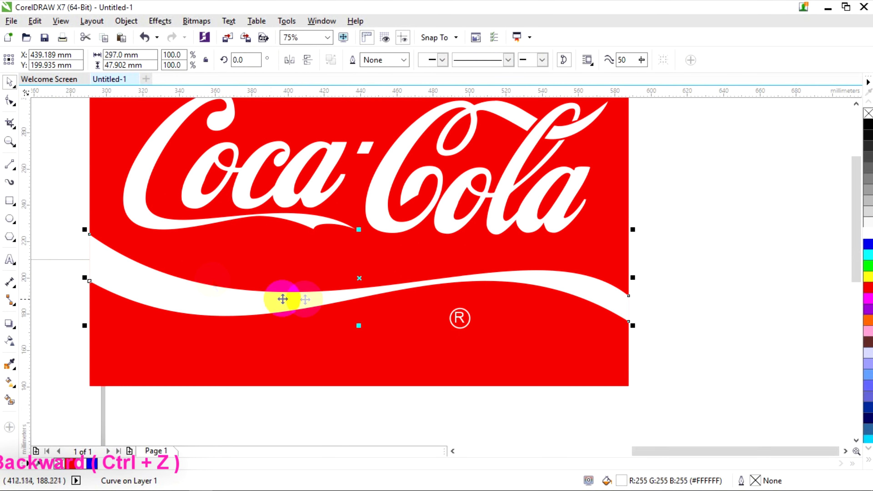
{"action": "scroll", "coordinate": [245, 277], "scroll_direction": "down", "scroll_amount": 3}
Place the registered mark just after the final a of Cola.
{"action": "left_click_drag", "start_coordinate": [341, 289], "coordinate": [415, 224]}
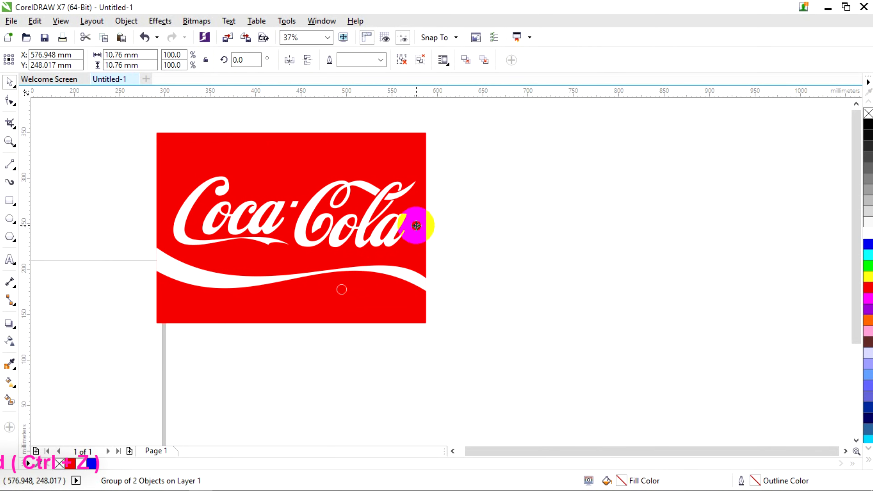
{"action": "scroll", "coordinate": [416, 220], "scroll_direction": "up", "scroll_amount": 6}
{"action": "scroll", "coordinate": [460, 238], "scroll_direction": "down", "scroll_amount": 4}
{"action": "key", "text": "Escape"}
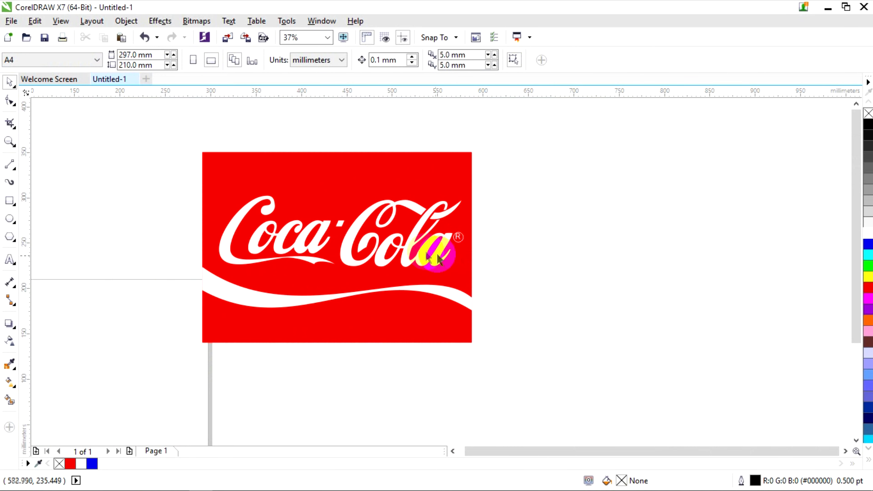
Group all the banner objects and centre the group on the page.
{"action": "scroll", "coordinate": [436, 253], "scroll_direction": "down", "scroll_amount": 1}
{"action": "key", "text": "ctrl+a"}
{"action": "key", "text": "ctrl+g"}
{"action": "left_click", "coordinate": [123, 22]}
{"action": "mouse_move", "coordinate": [177, 167]}
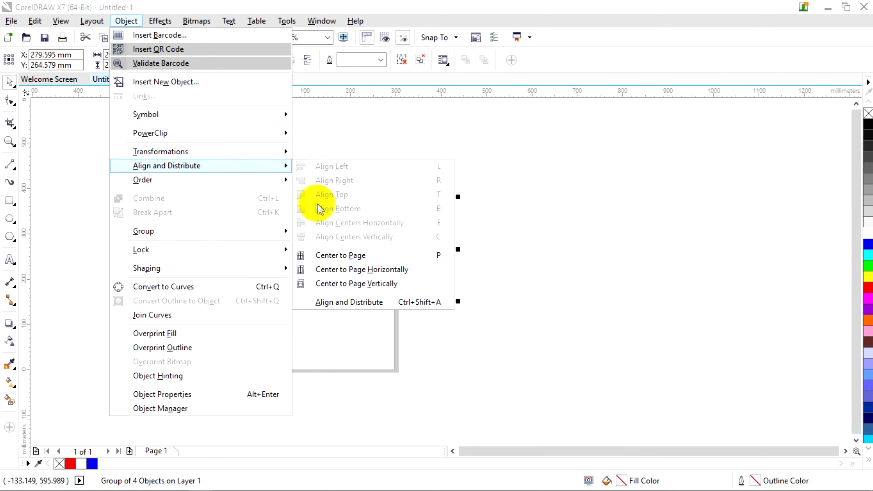
{"action": "left_click", "coordinate": [379, 259]}
{"action": "scroll", "coordinate": [326, 354], "scroll_direction": "up", "scroll_amount": 2}
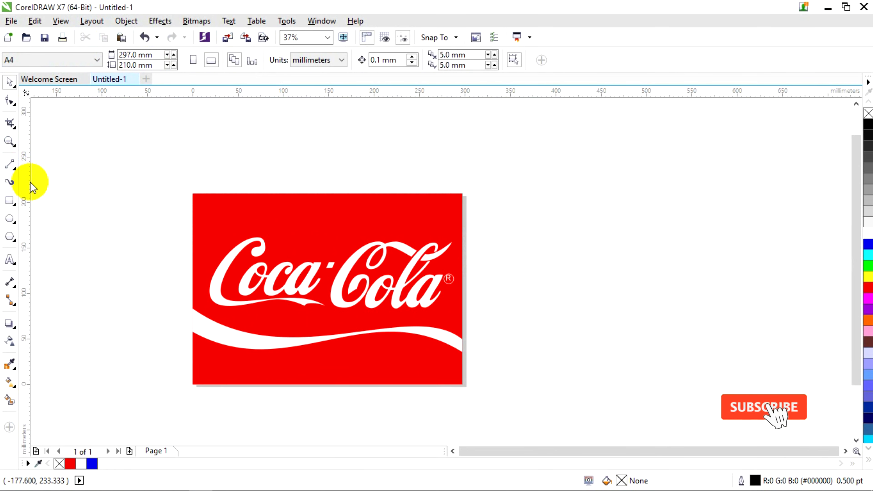
Shrink the banner about its centre to leave a margin and add a page-sized white rectangle without outline behind it.
{"action": "left_click_drag", "start_coordinate": [466, 388], "coordinate": [458, 384]}
{"action": "left_click", "coordinate": [511, 334]}
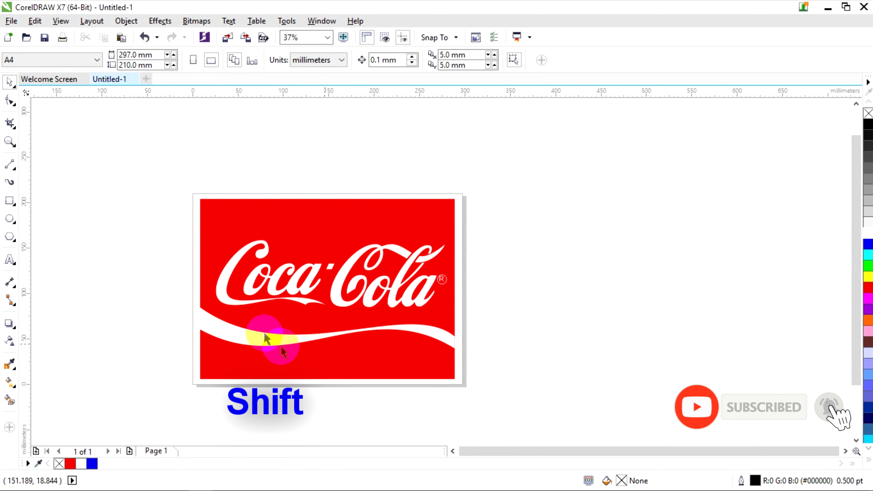
{"action": "double_click", "coordinate": [9, 201]}
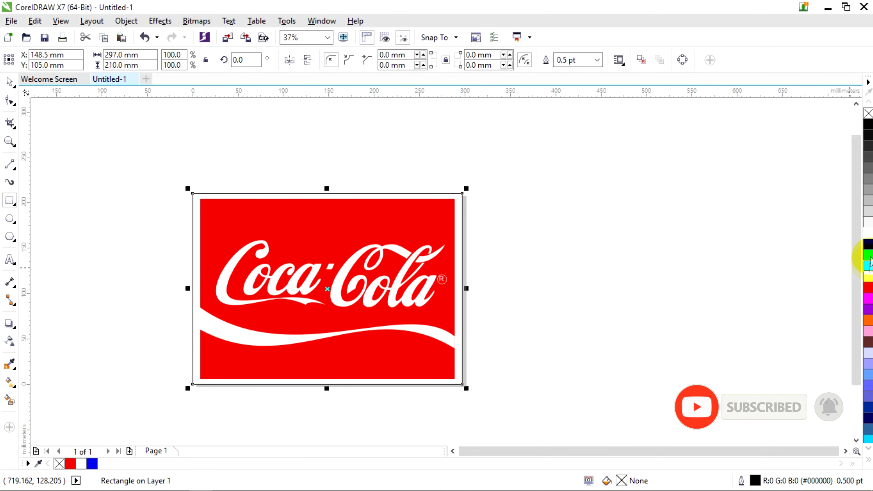
{"action": "left_click", "coordinate": [591, 61]}
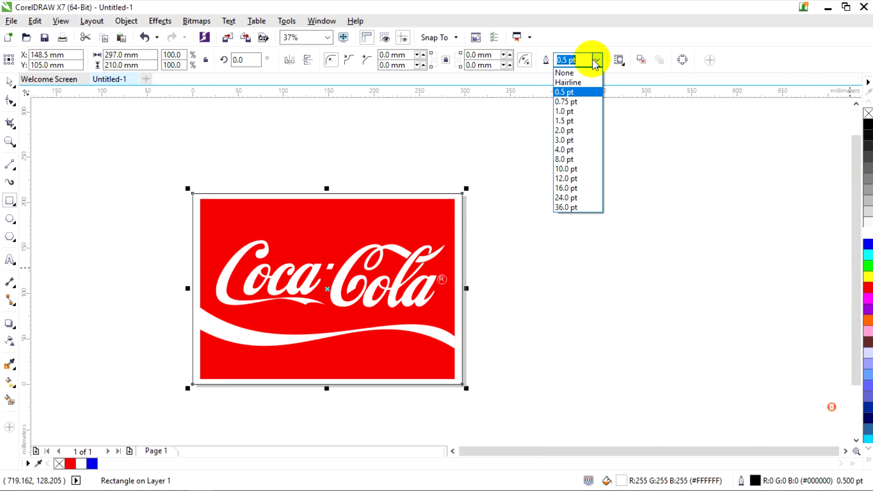
{"action": "left_click", "coordinate": [588, 73]}
Export the artwork to the Desktop as a PNG named Coca Cola.
{"action": "left_click", "coordinate": [11, 20]}
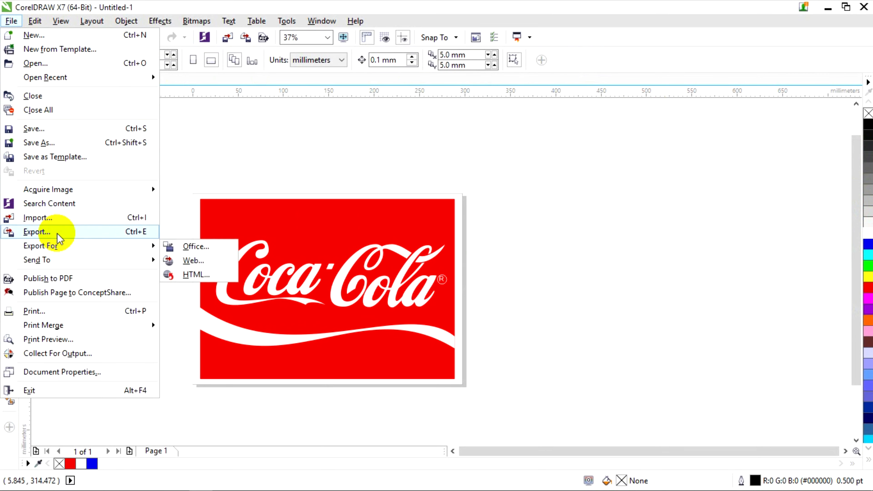
{"action": "left_click", "coordinate": [58, 230]}
{"action": "left_click", "coordinate": [273, 195]}
{"action": "left_click", "coordinate": [352, 304]}
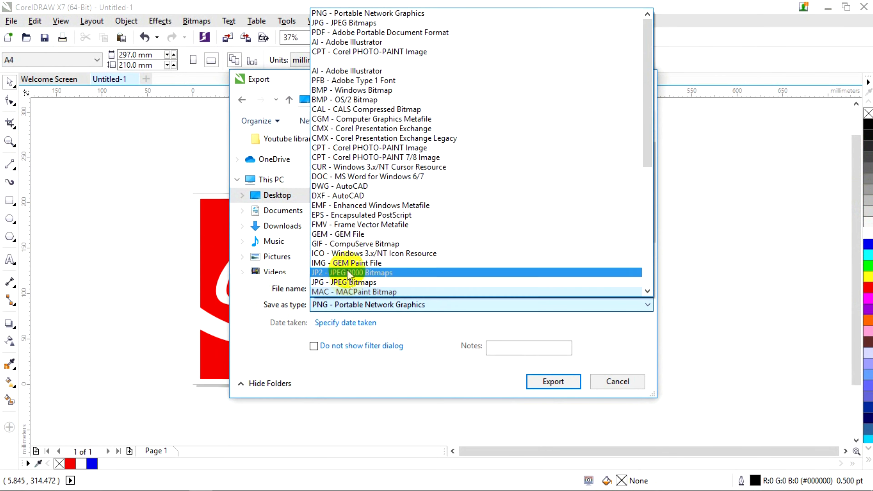
{"action": "left_click", "coordinate": [355, 15]}
{"action": "left_click", "coordinate": [362, 289]}
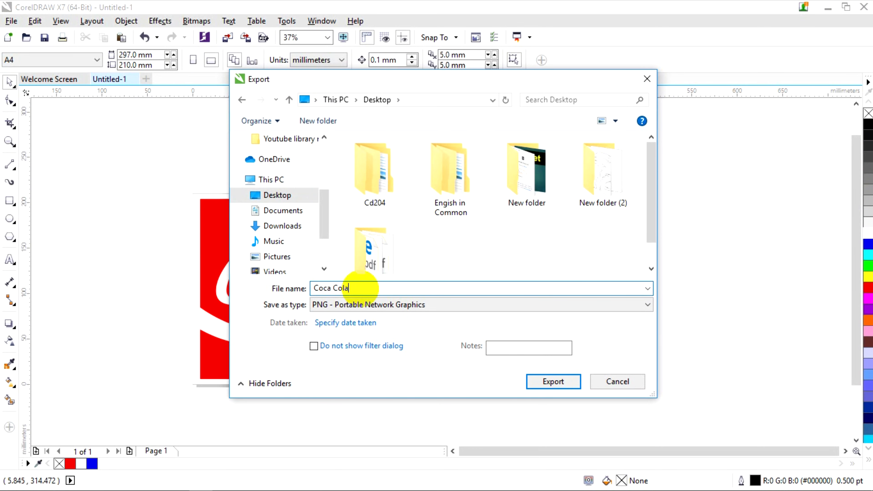
{"action": "key", "text": "Return"}
{"action": "left_click", "coordinate": [638, 443]}
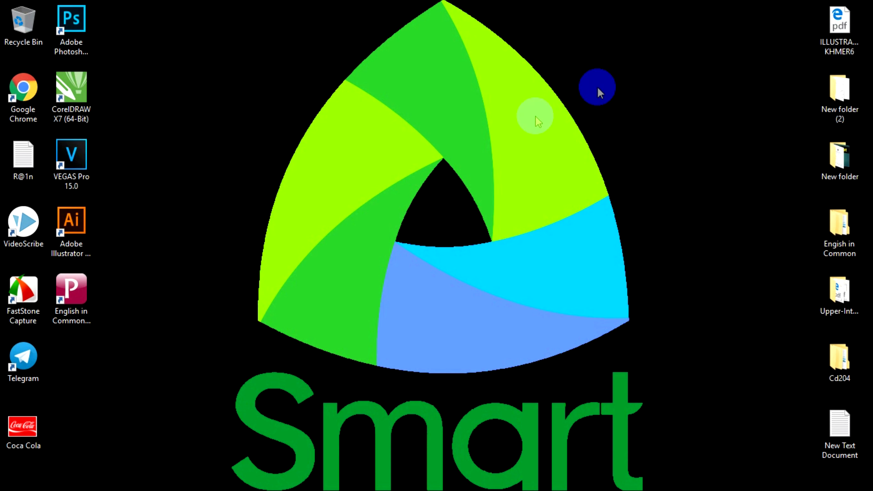